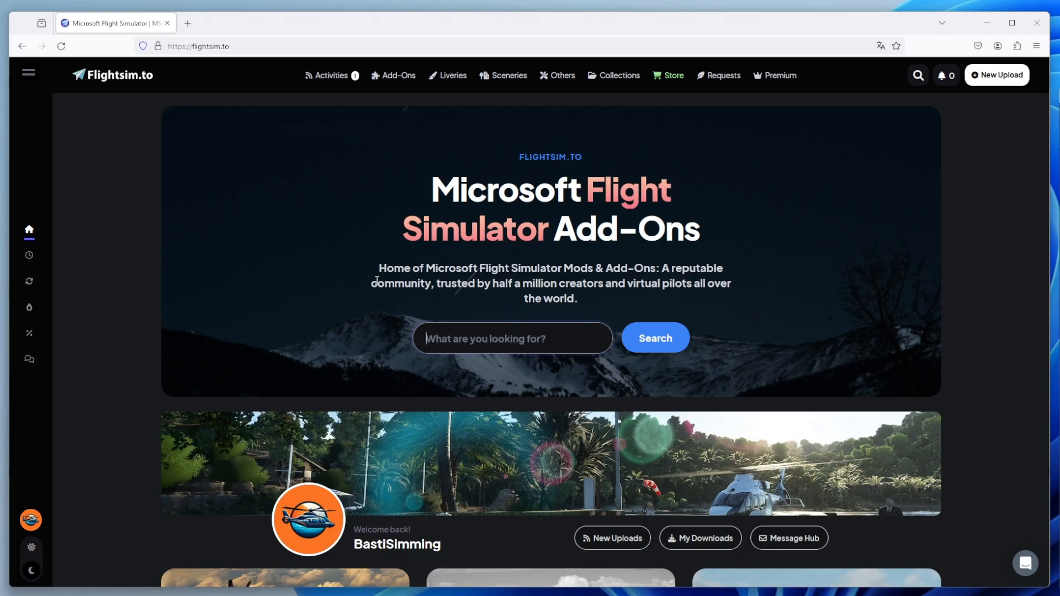
- Search the site for "World Helipad Data" and open the World Helipad Data for LittleNavMap page at its description and download section
text(World Helipad Data)
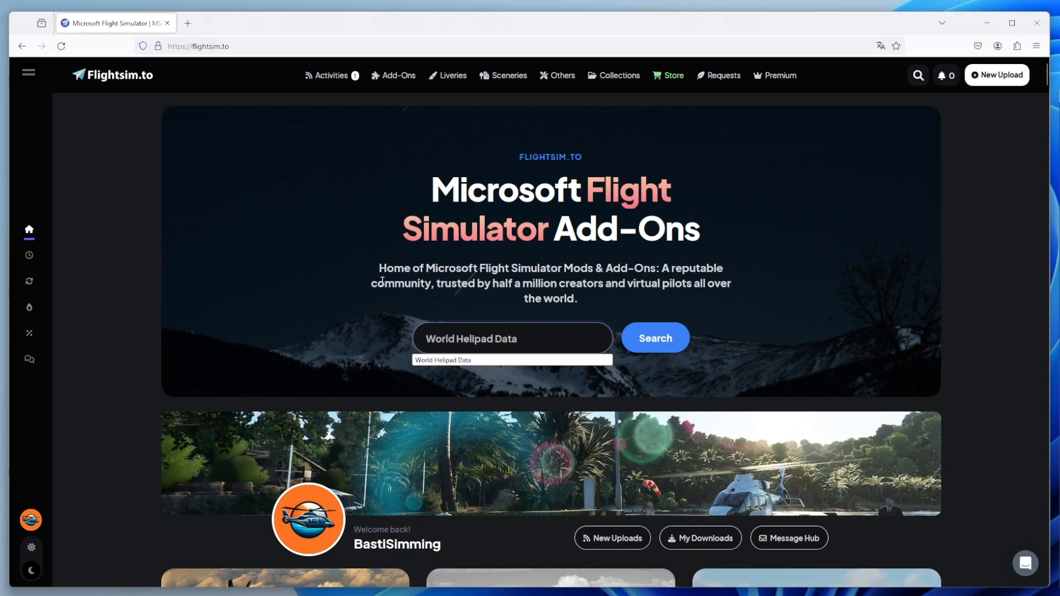
click(645, 346)
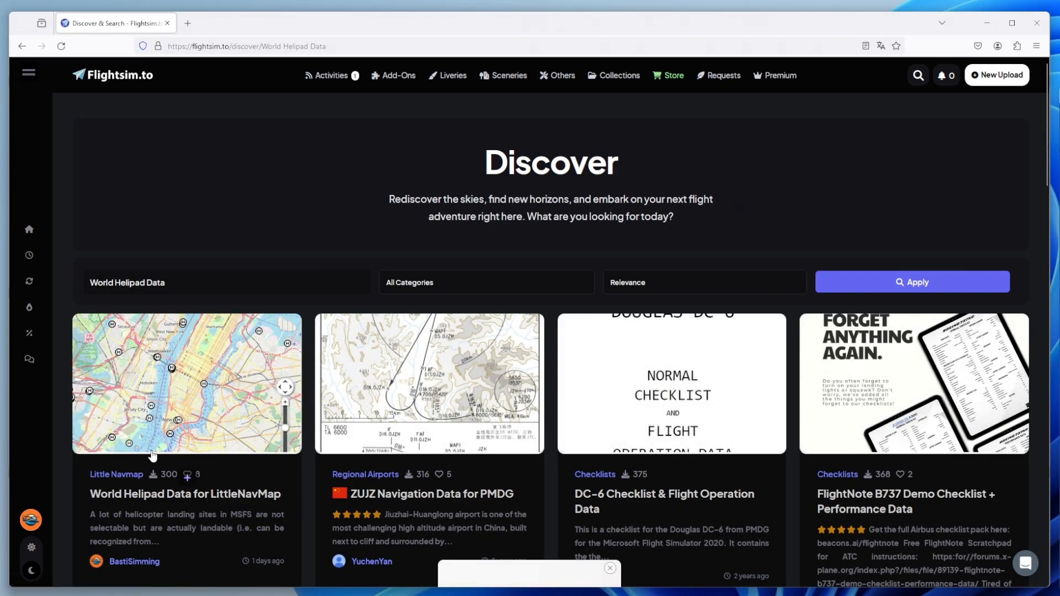
scroll(153, 456, down, 3)
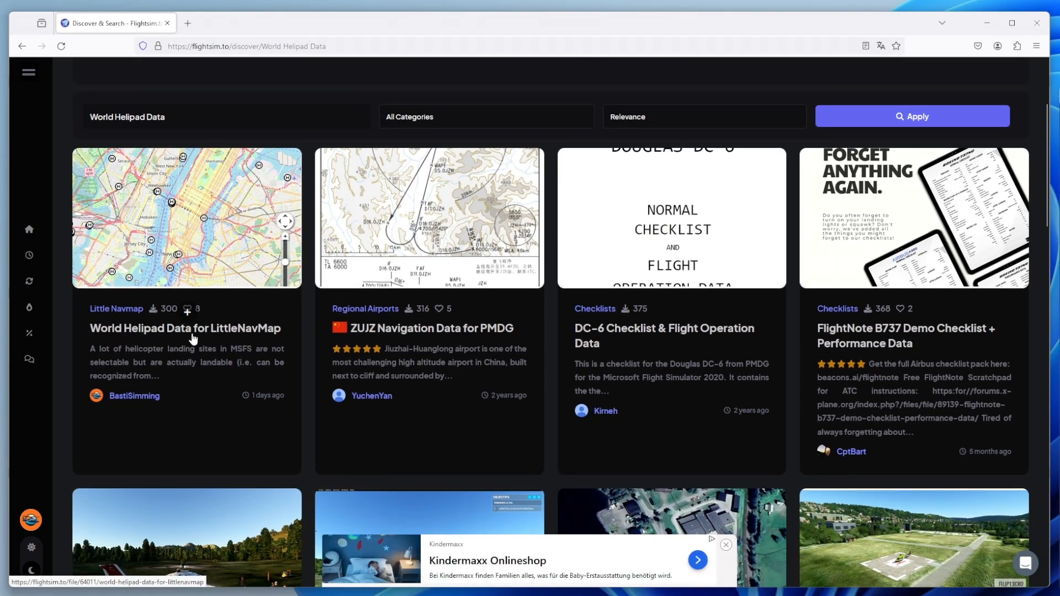
click(142, 335)
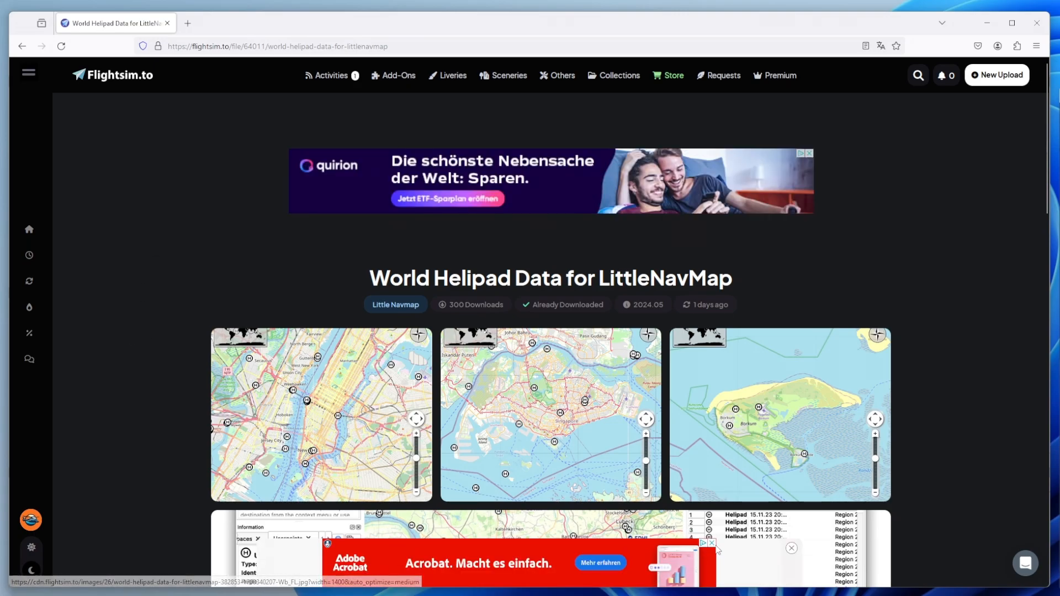
click(712, 543)
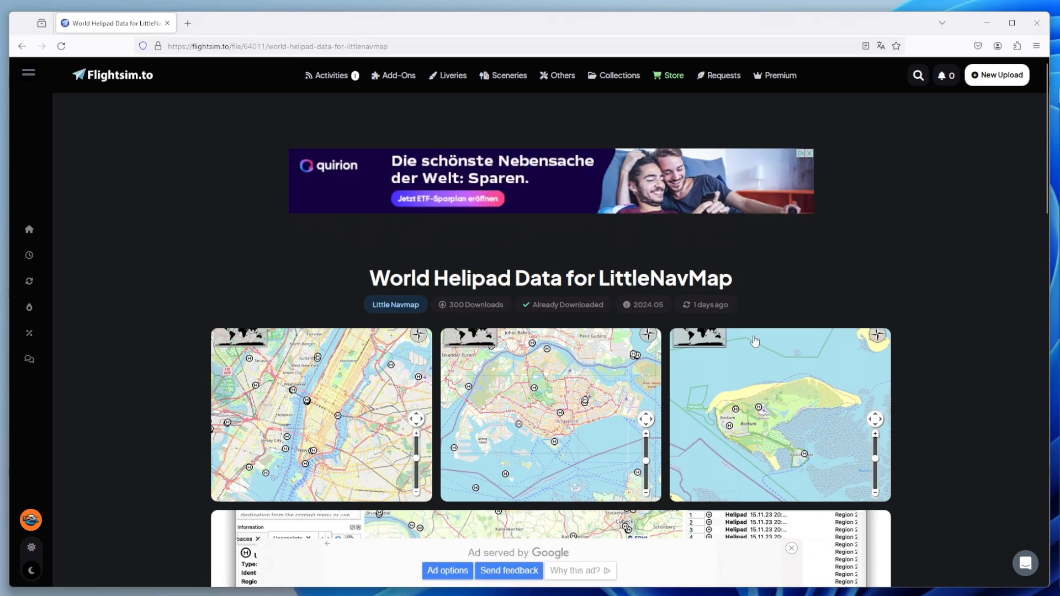
scroll(784, 292, down, 4)
scroll(785, 293, down, 4)
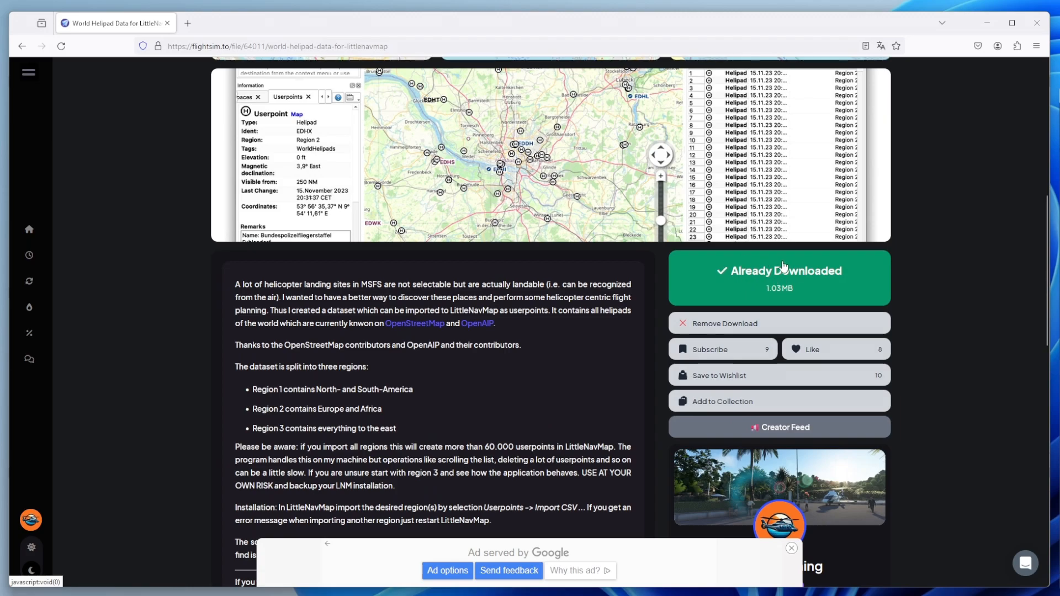
- Switch to the Downloads folder, extract the world-helipad-data_xb0sq archive into its default folder, and open the extracted folder
key(alt+Tab)
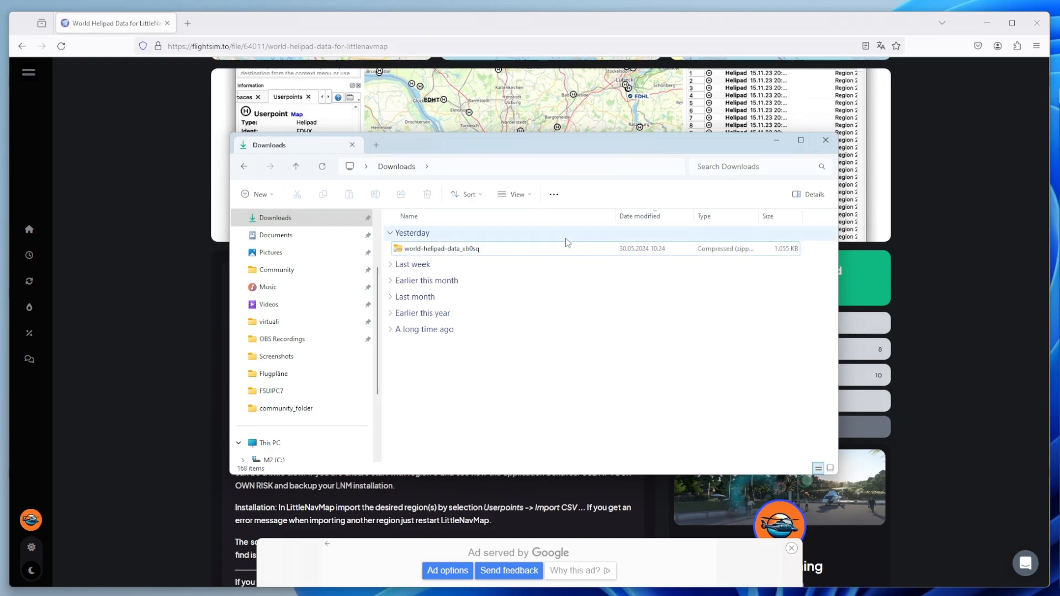
right_click(455, 254)
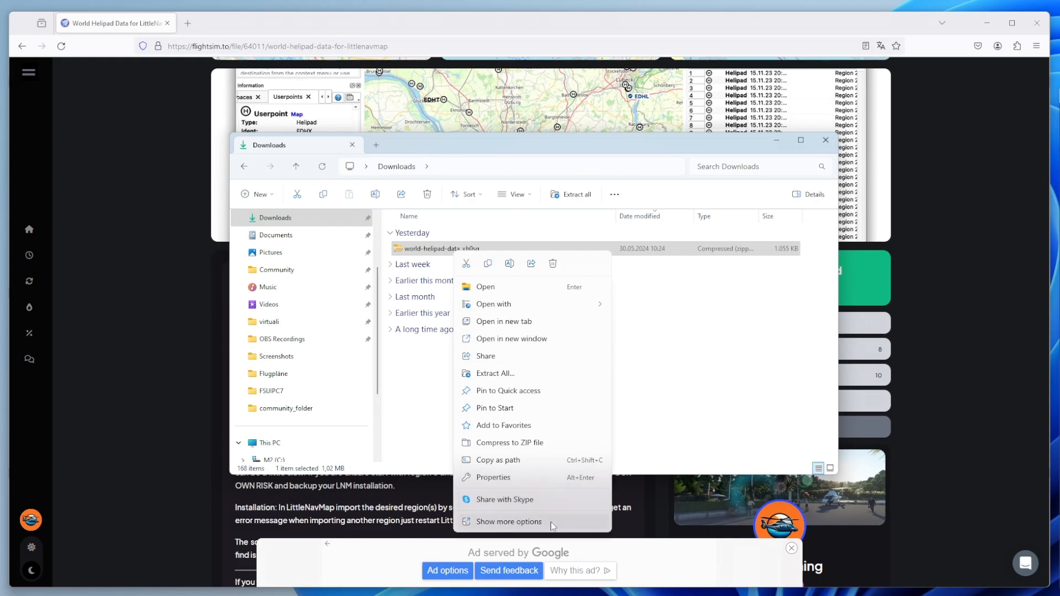
click(496, 374)
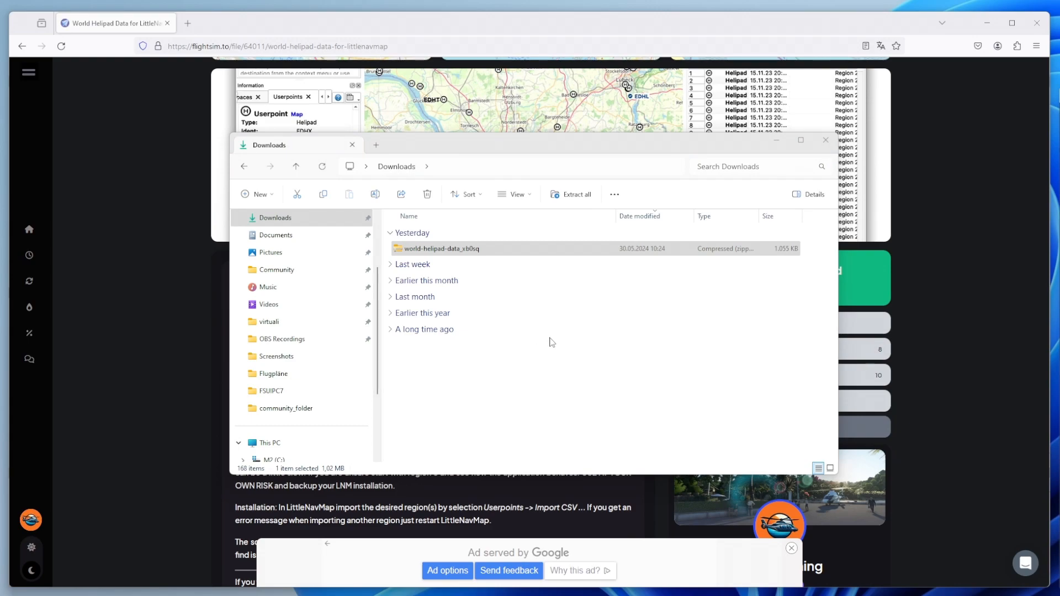
click(978, 445)
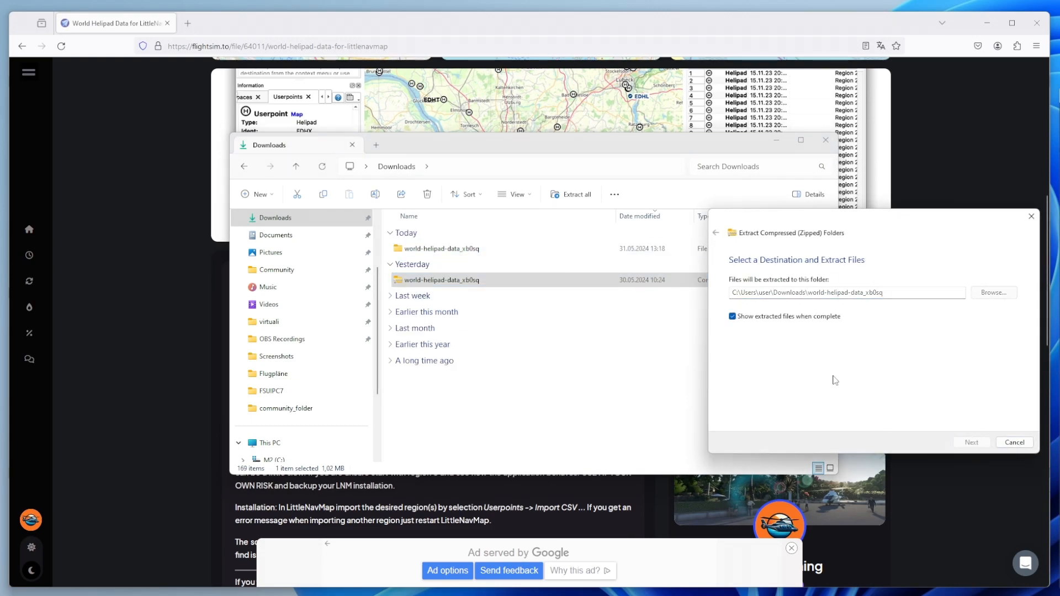
click(840, 154)
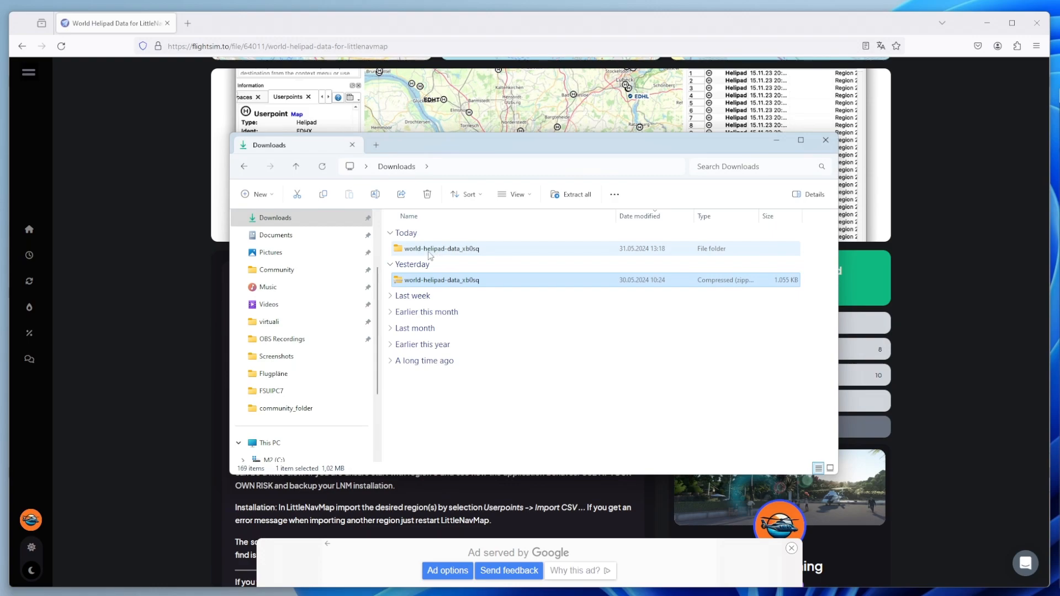
double_click(466, 251)
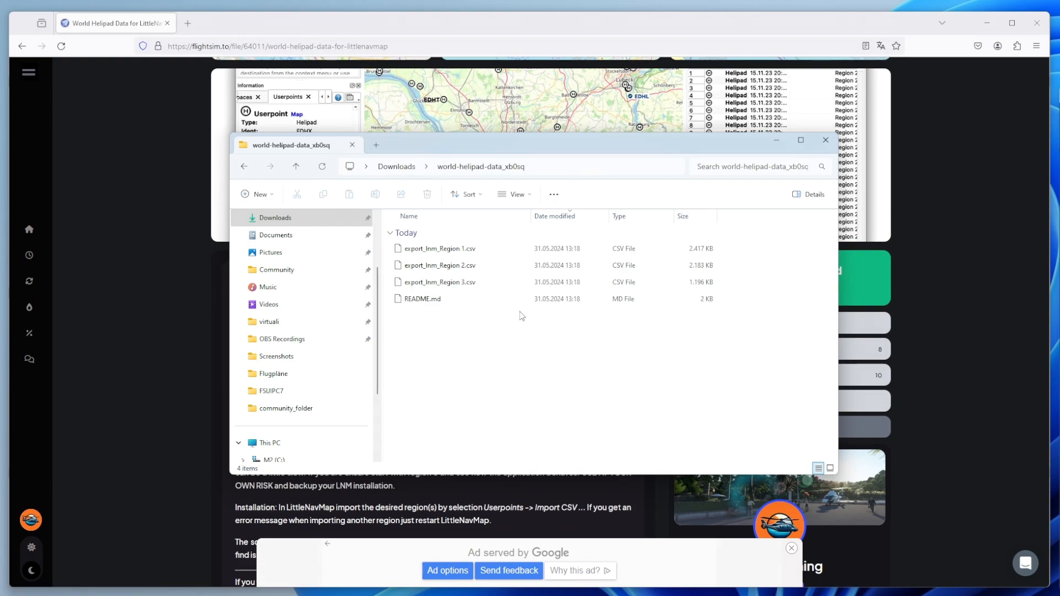
- Switch to Little Navmap and import export_lnm_Region 2.csv as userpoints
key(alt+Tab)
key(alt+Tab)
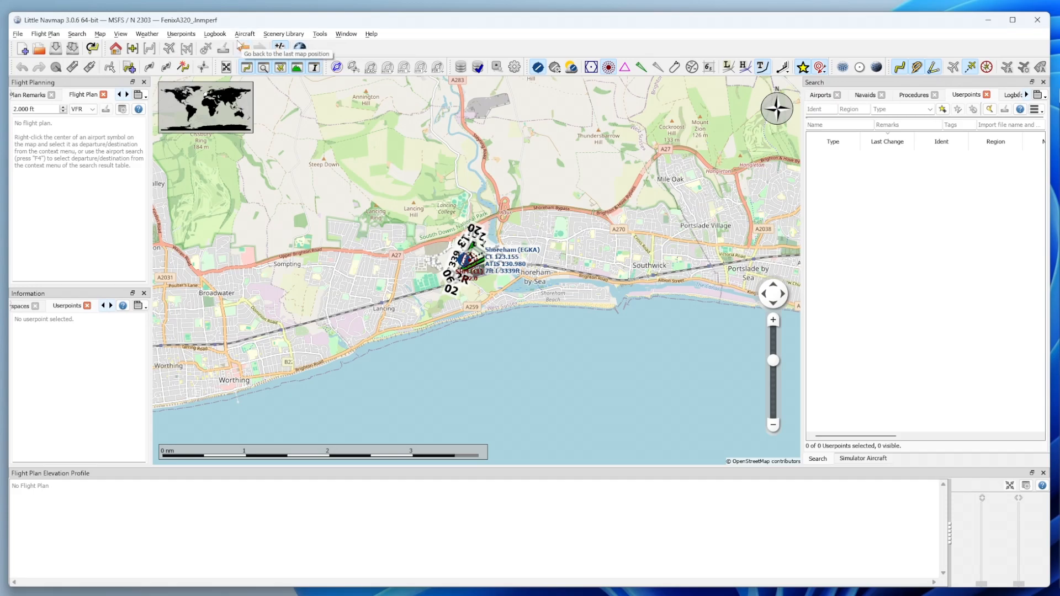
click(180, 35)
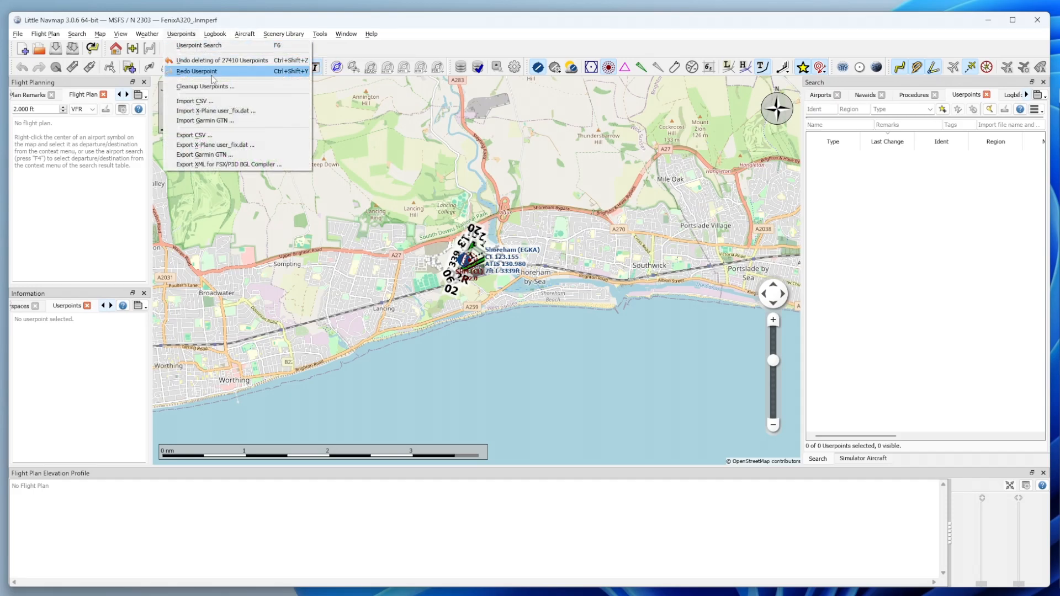
click(204, 108)
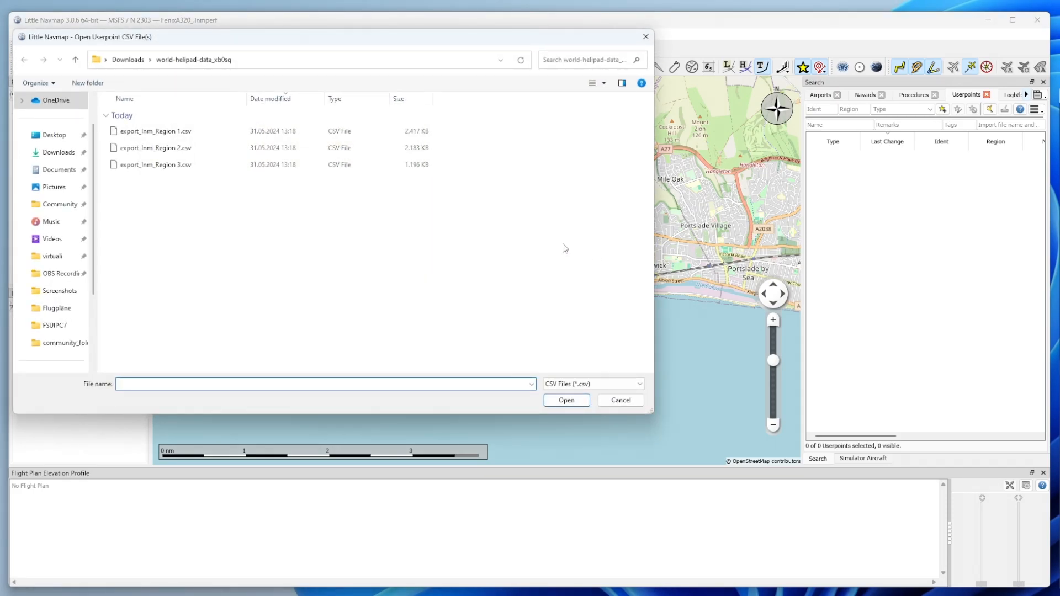
drag(211, 39, 333, 93)
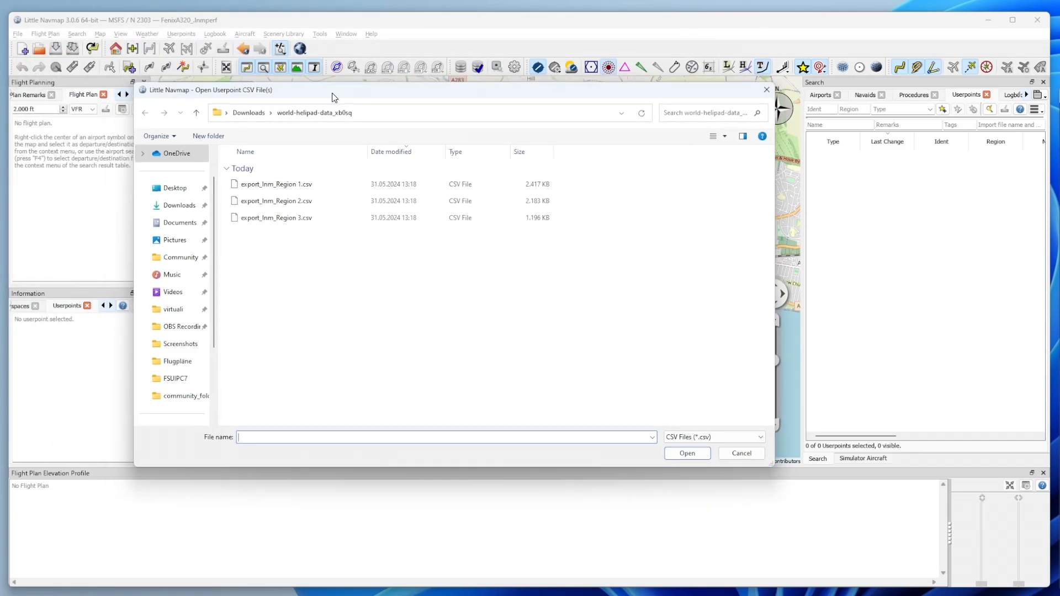
click(303, 203)
click(688, 453)
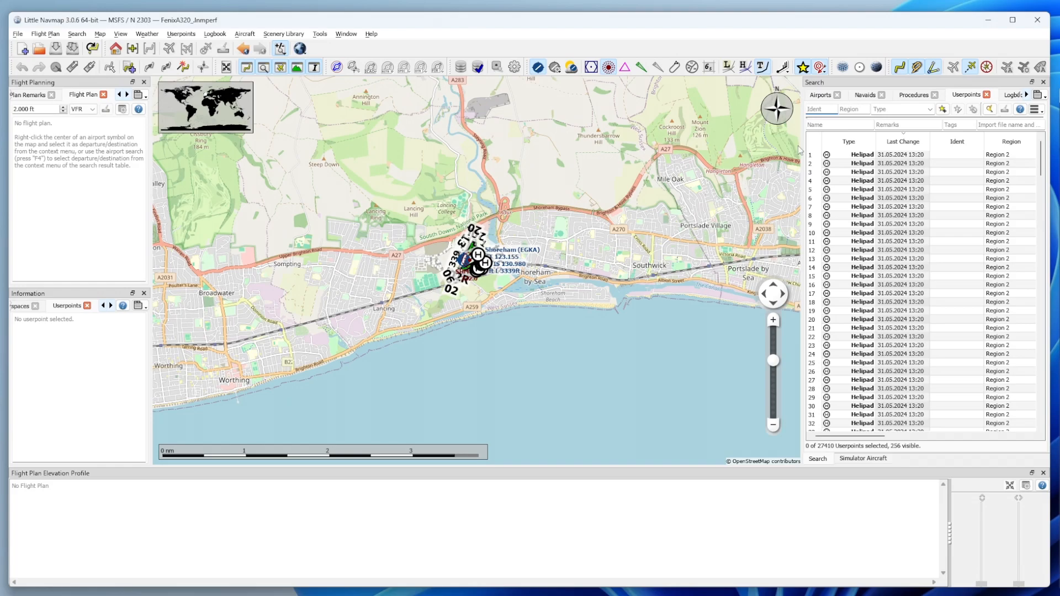
- Search the airports for LPPT and show it on the map
click(822, 95)
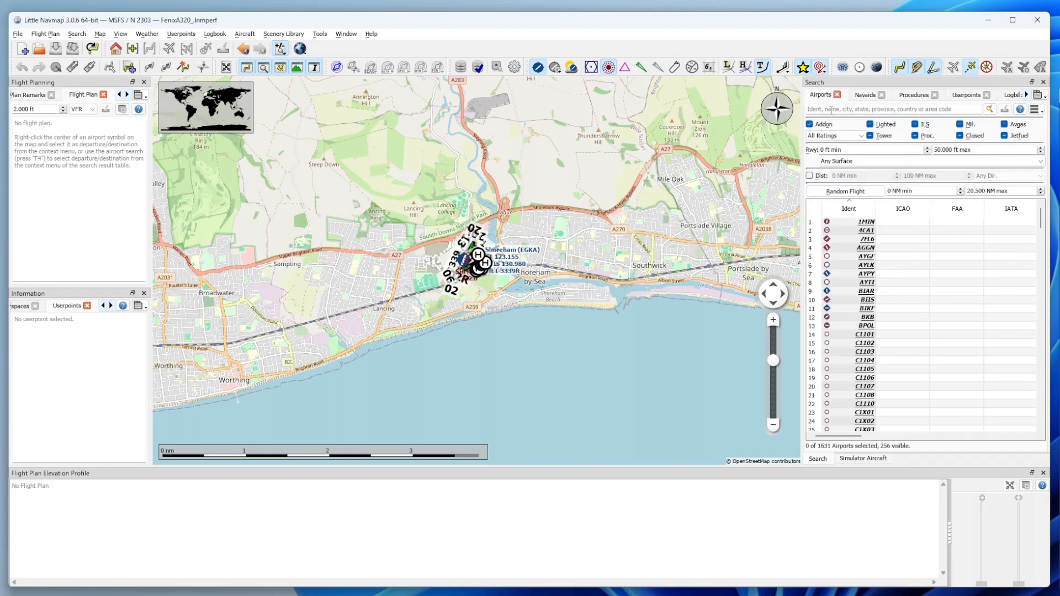
click(831, 109)
text(LPPT)
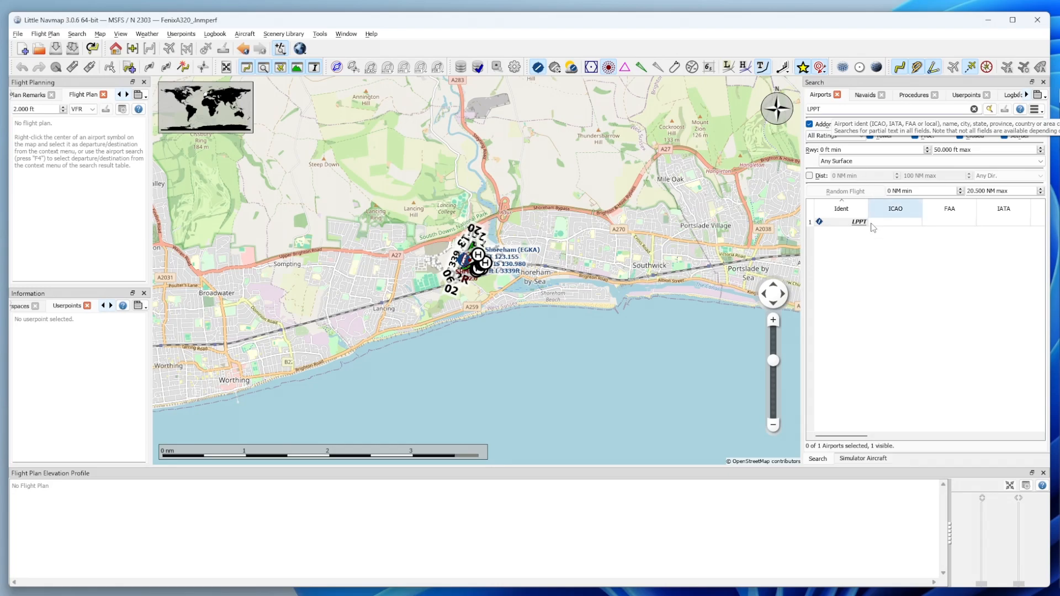
double_click(844, 223)
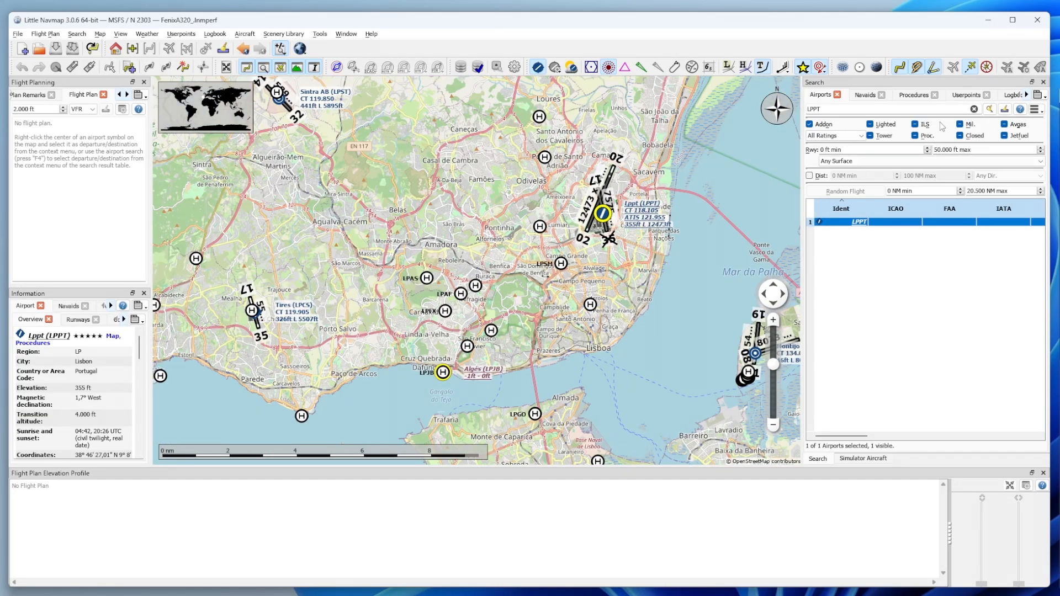
- Bring up the userpoint list and examine the imported helipads on the map from Lisbon west to Cascais
click(961, 95)
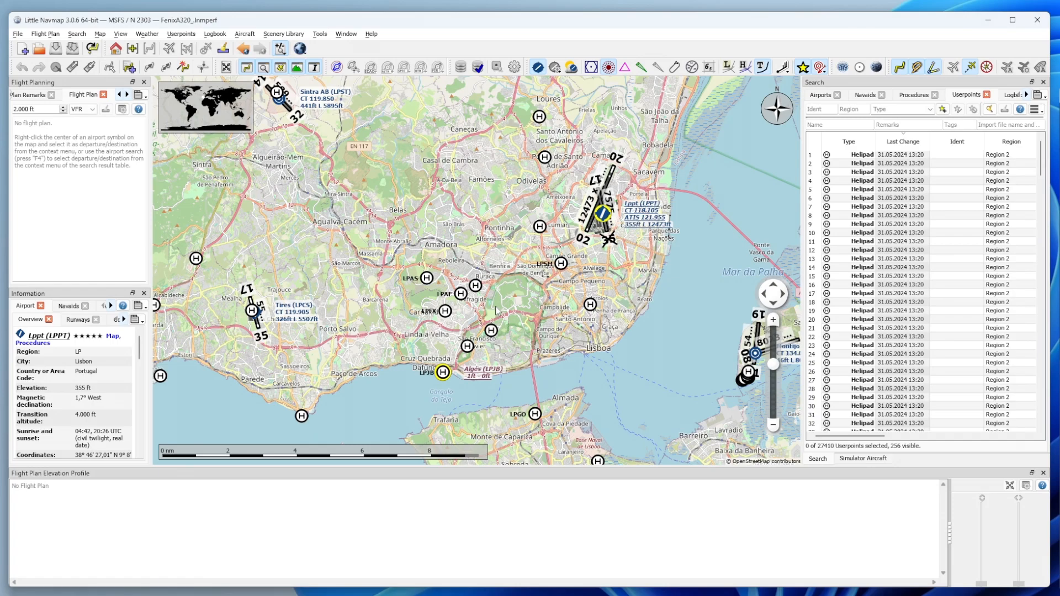
drag(496, 311, 525, 315)
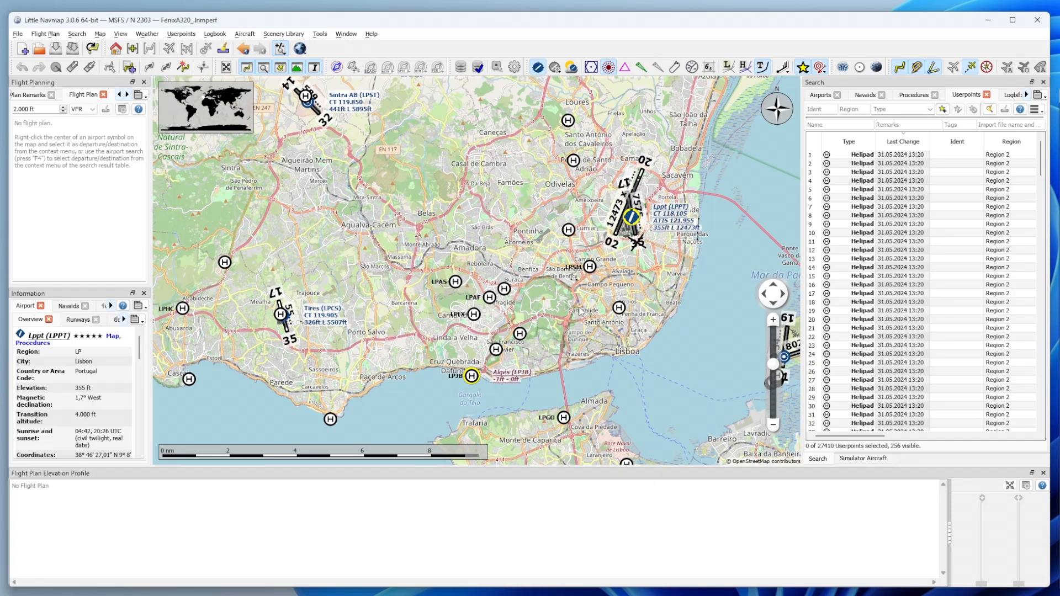
mouse_move(583, 314)
mouse_down()
mouse_move(597, 308)
mouse_move(569, 304)
mouse_move(579, 299)
mouse_up()
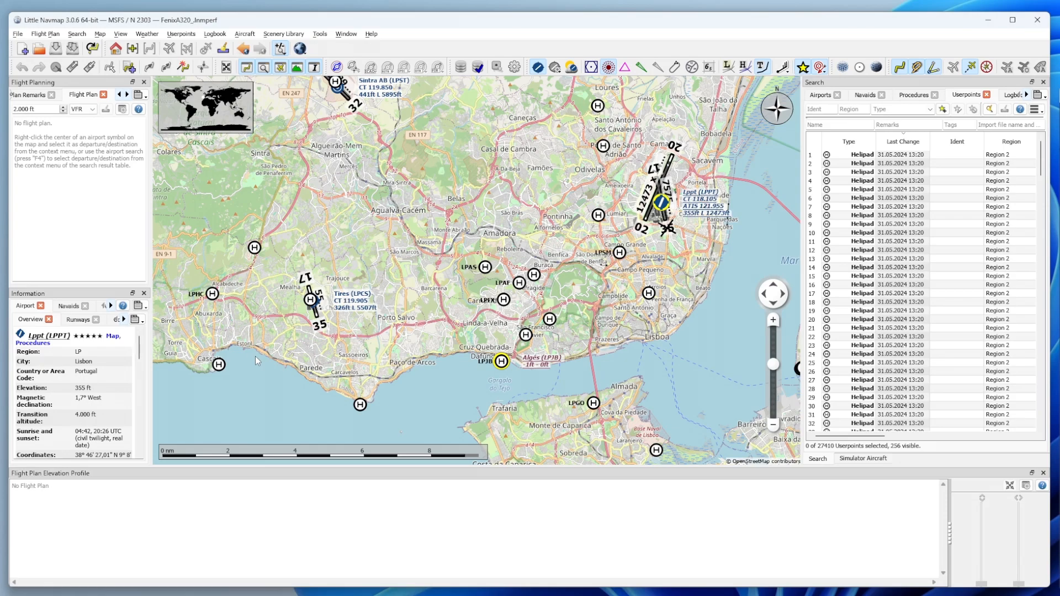
drag(263, 359, 363, 304)
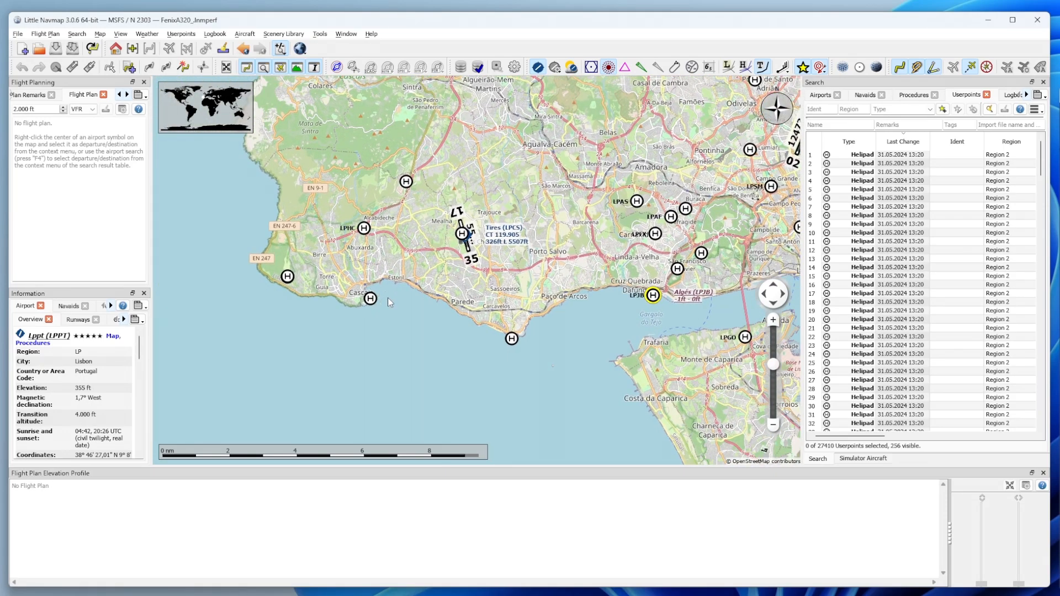
drag(388, 292, 389, 321)
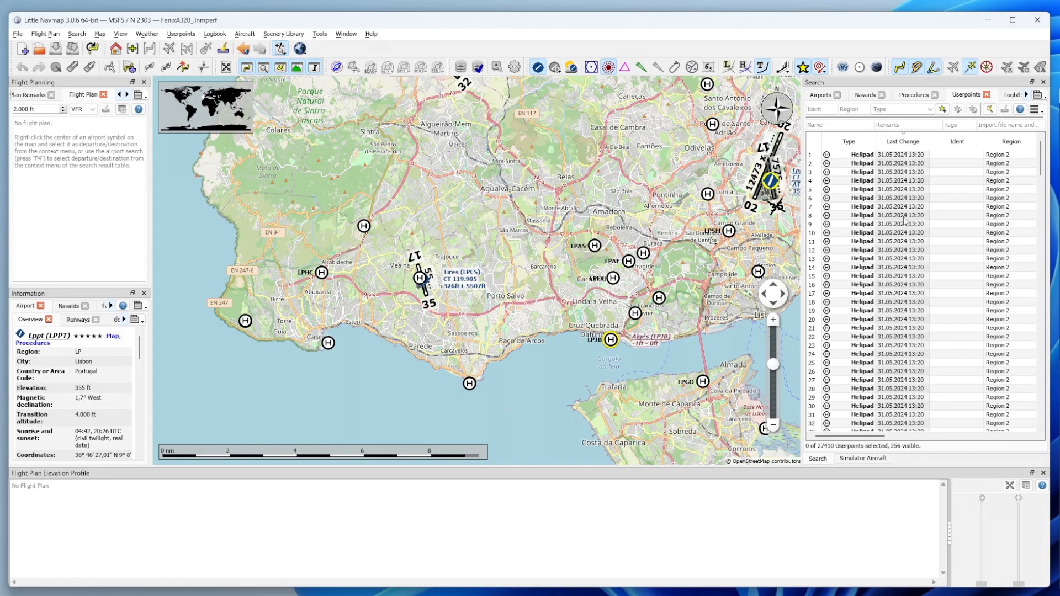
- Review all columns of the userpoint list and inspect the details of helipads near Cascais on the map
drag(881, 438, 936, 440)
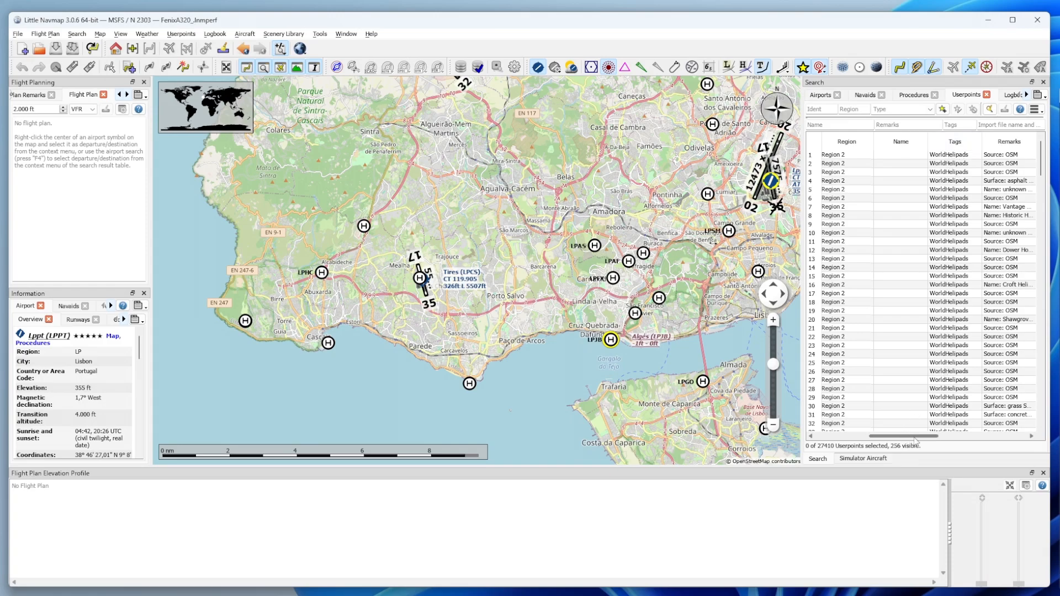
drag(919, 438, 1003, 440)
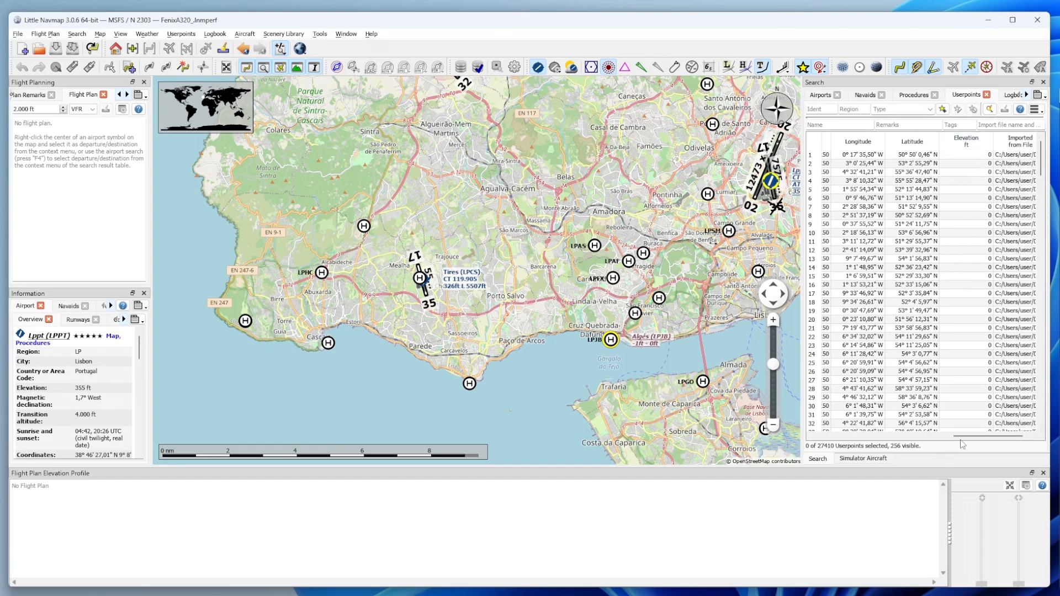
drag(992, 437, 842, 433)
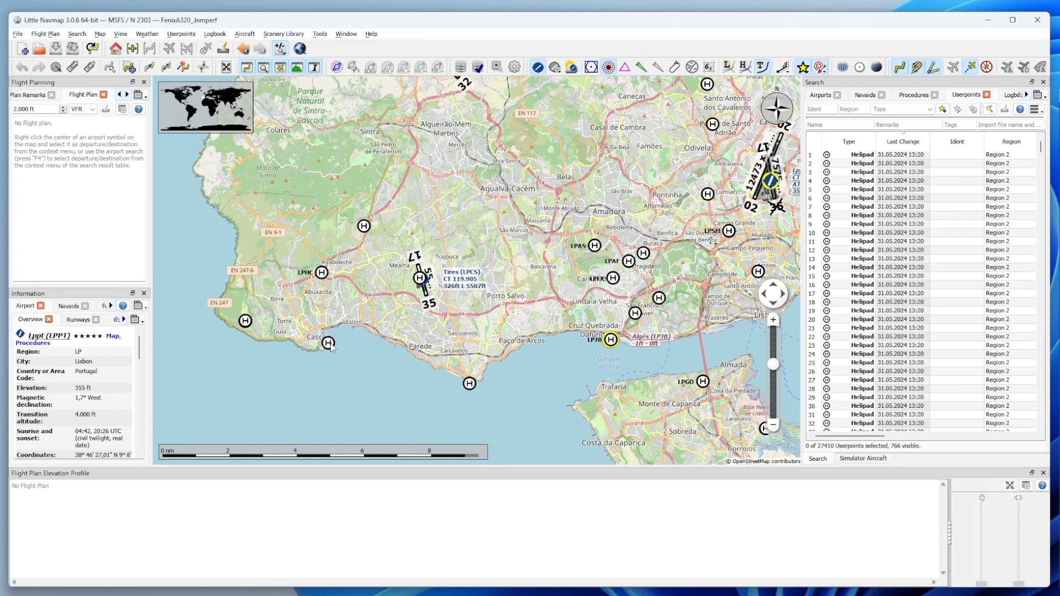
mouse_move(331, 347)
mouse_move(364, 228)
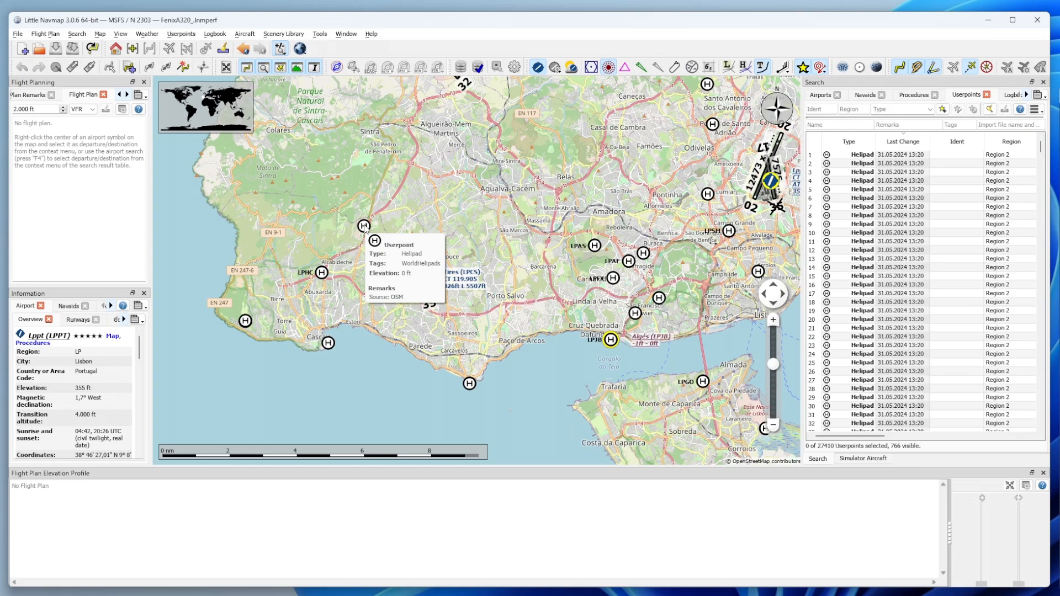
- Add the LPAS helipad and the helipad on the headland southeast of Parede to the flight plan
drag(502, 325, 467, 328)
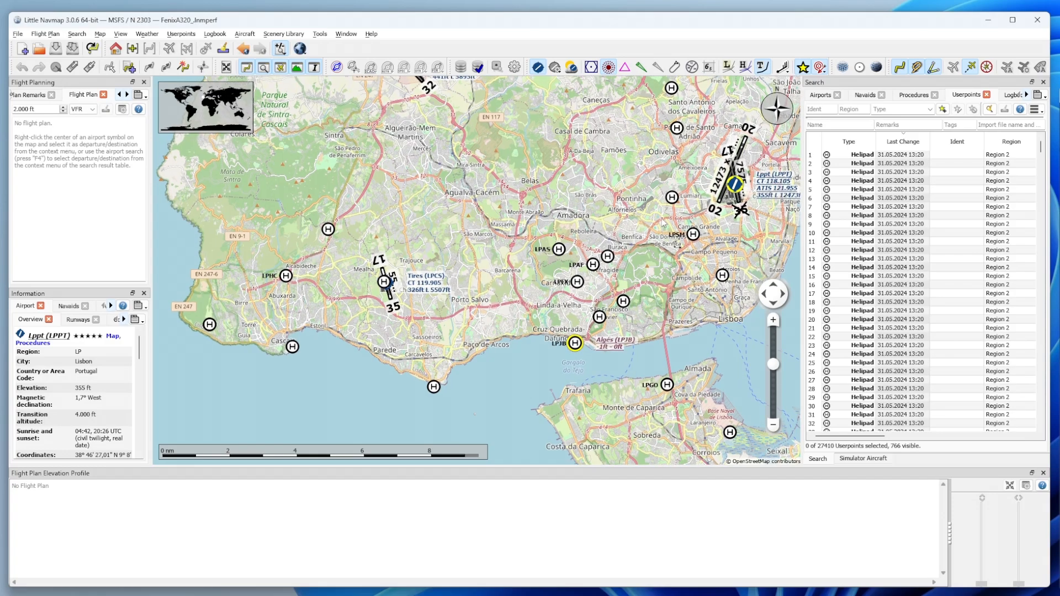
right_click(560, 253)
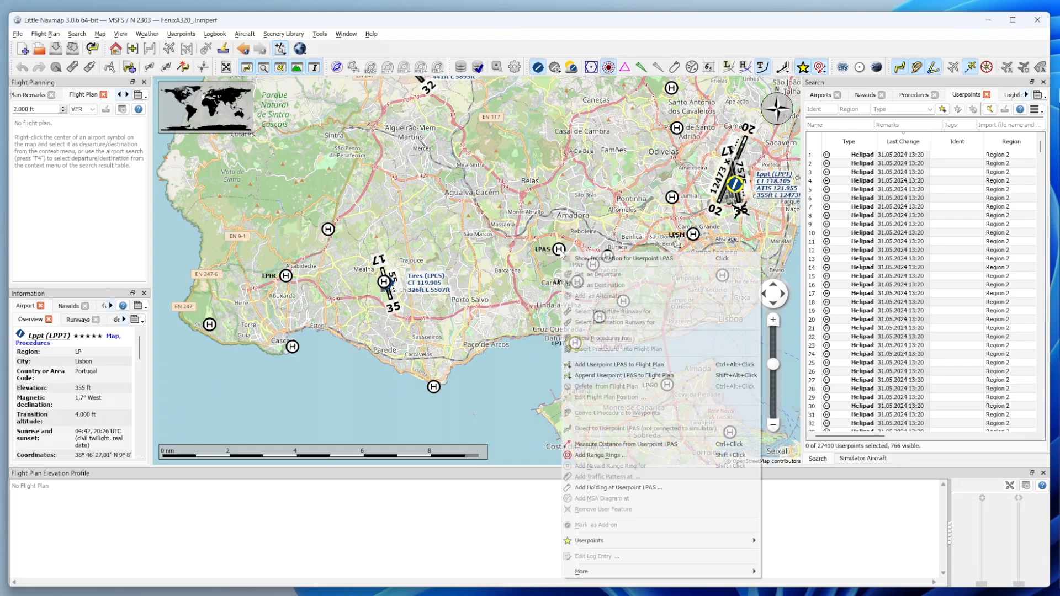
click(638, 366)
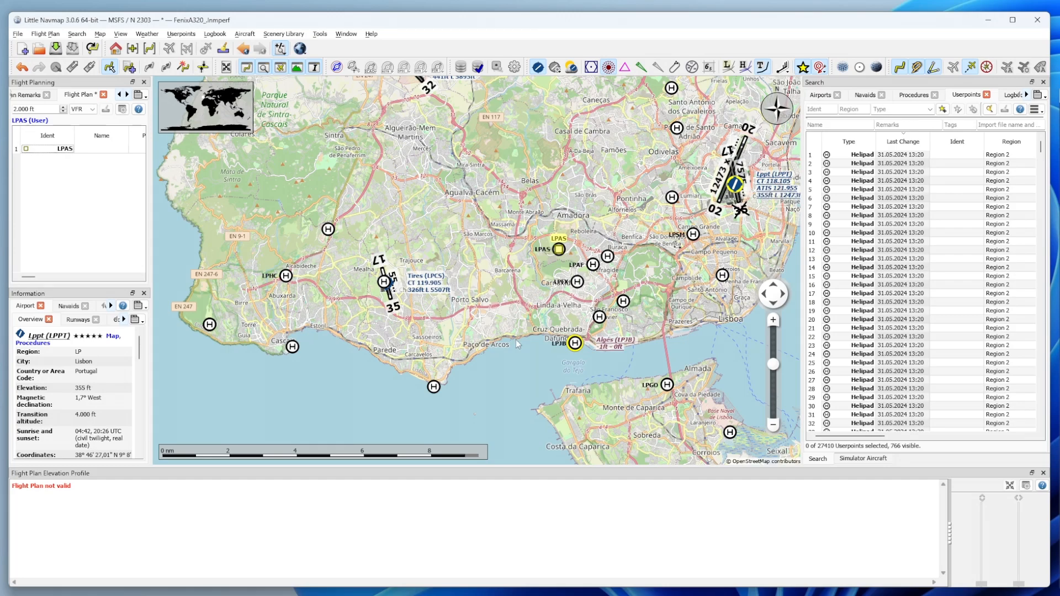
right_click(434, 387)
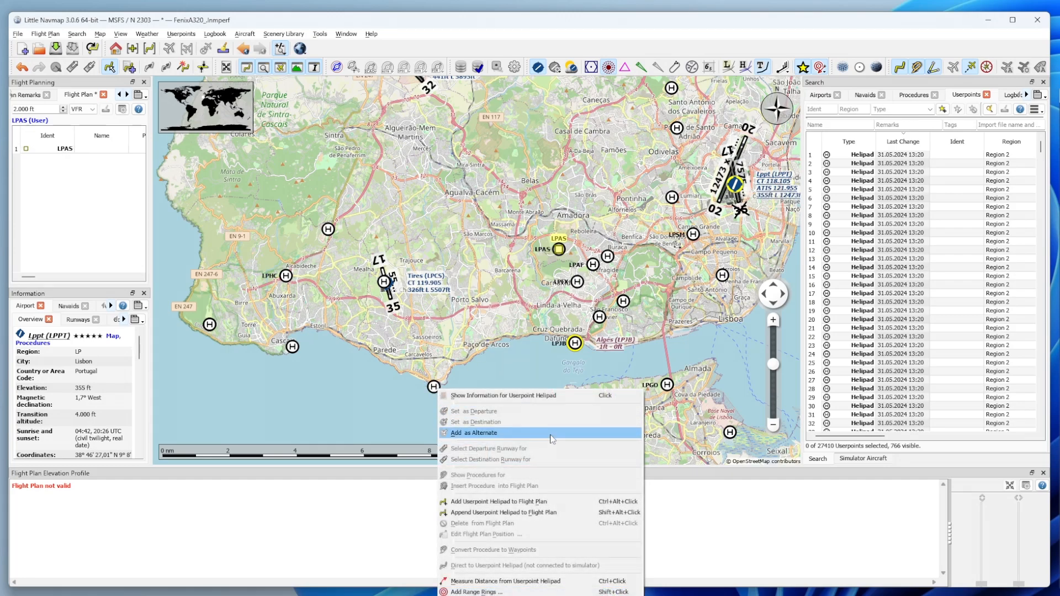
click(552, 500)
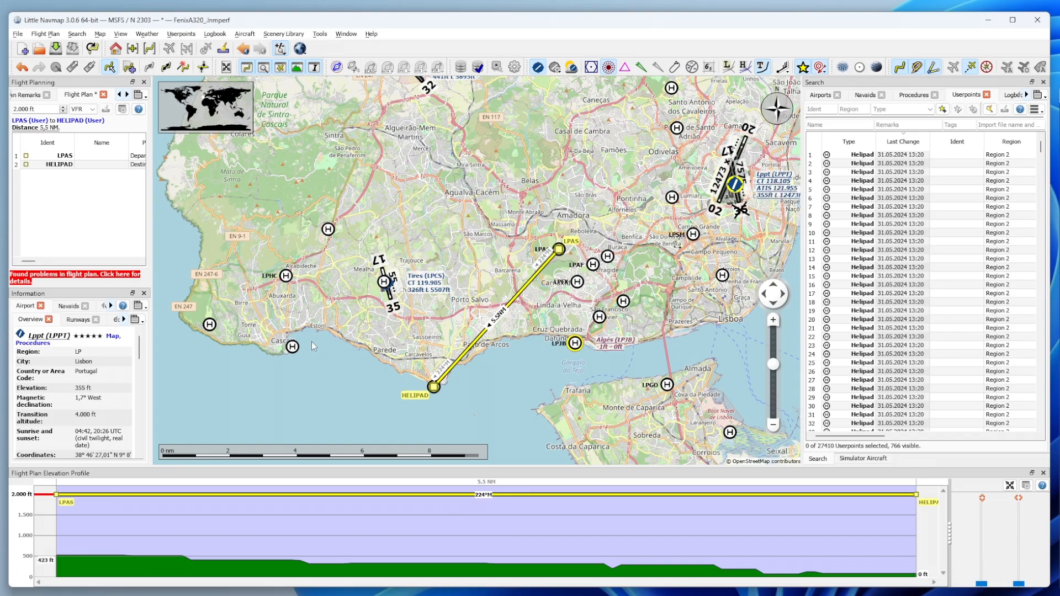
- Add the helipad on the coast at Cascais to the flight plan after the helipad southeast of Parede
right_click(293, 348)
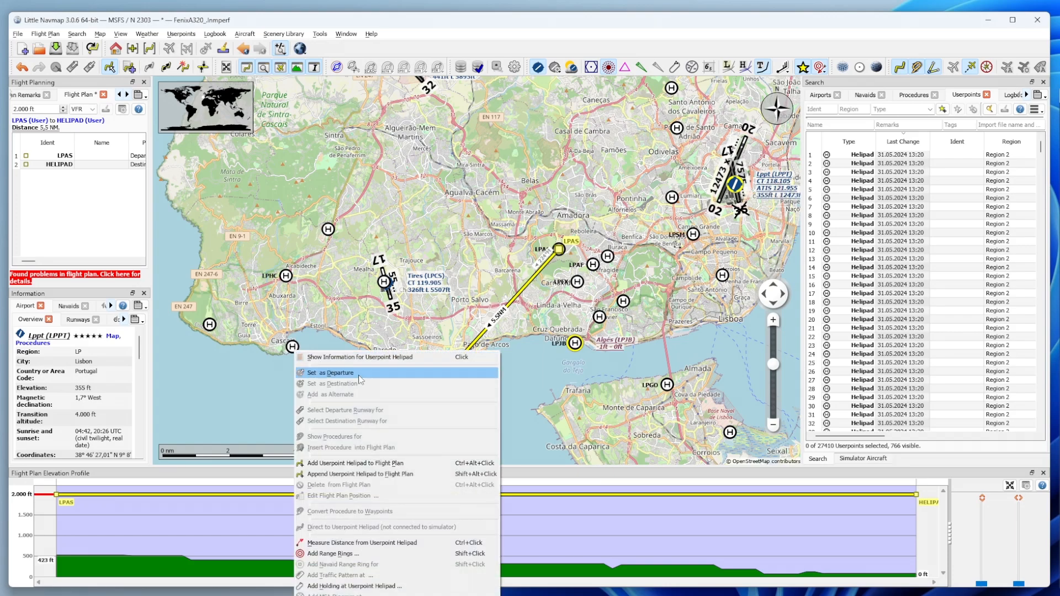
click(403, 464)
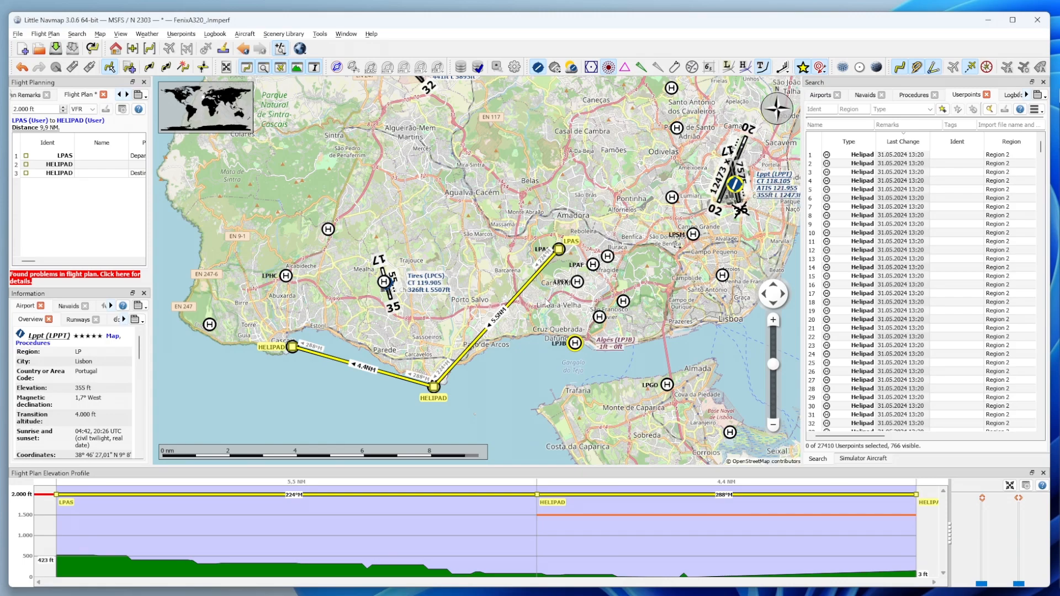
- Examine the imported helipads on the map from the Lisbon area across Portugal to the Madrid region
scroll(546, 303, down, 2)
drag(549, 213, 523, 245)
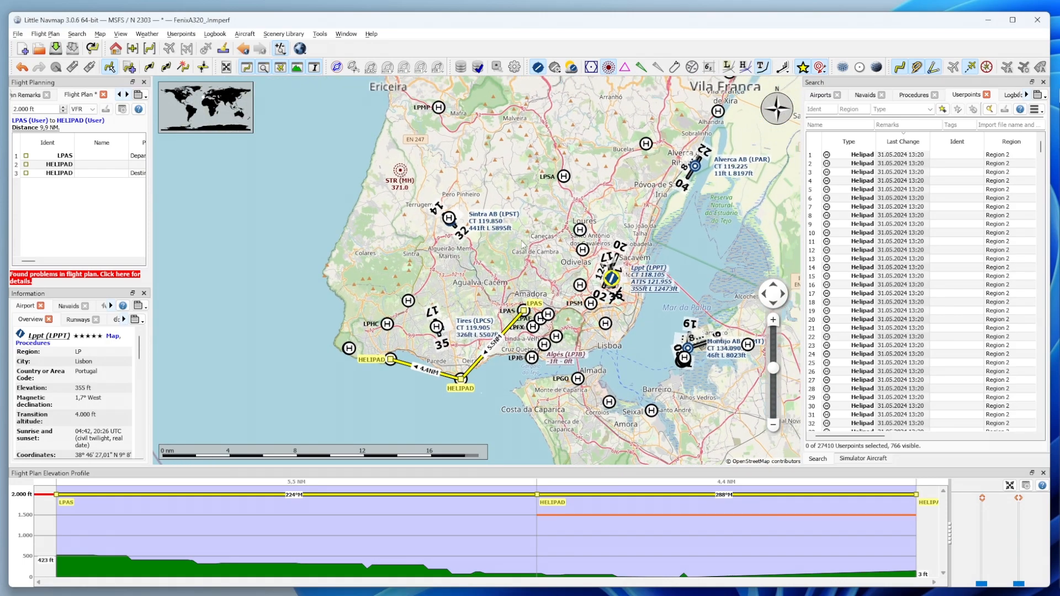
scroll(523, 244, down, 5)
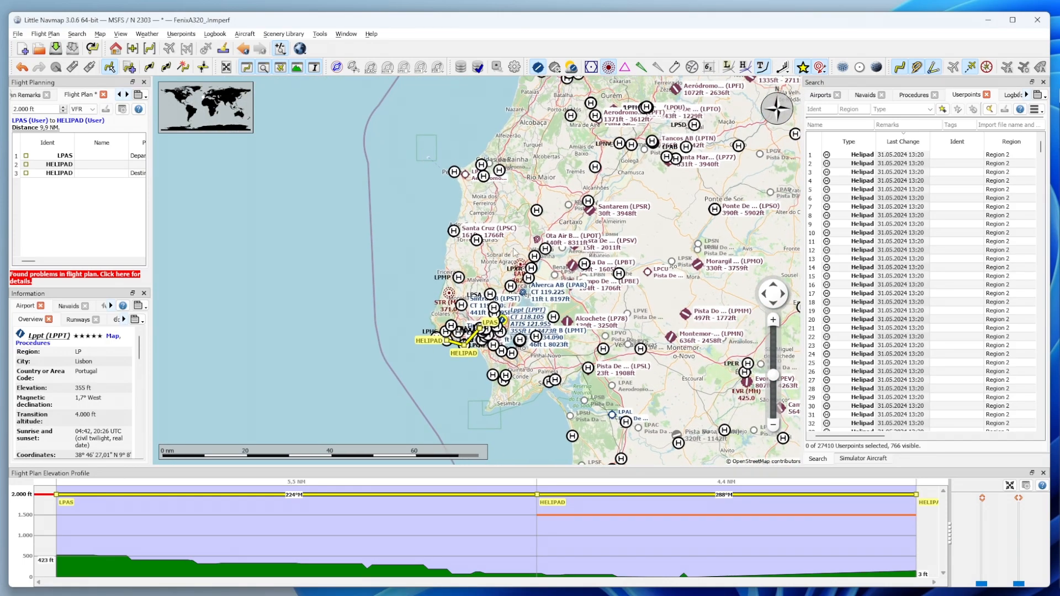
mouse_move(542, 225)
mouse_down()
mouse_move(436, 212)
mouse_move(367, 220)
mouse_up()
mouse_move(559, 247)
mouse_down()
mouse_move(538, 249)
mouse_move(575, 262)
mouse_move(565, 275)
mouse_up()
drag(637, 227, 548, 268)
drag(705, 113, 575, 240)
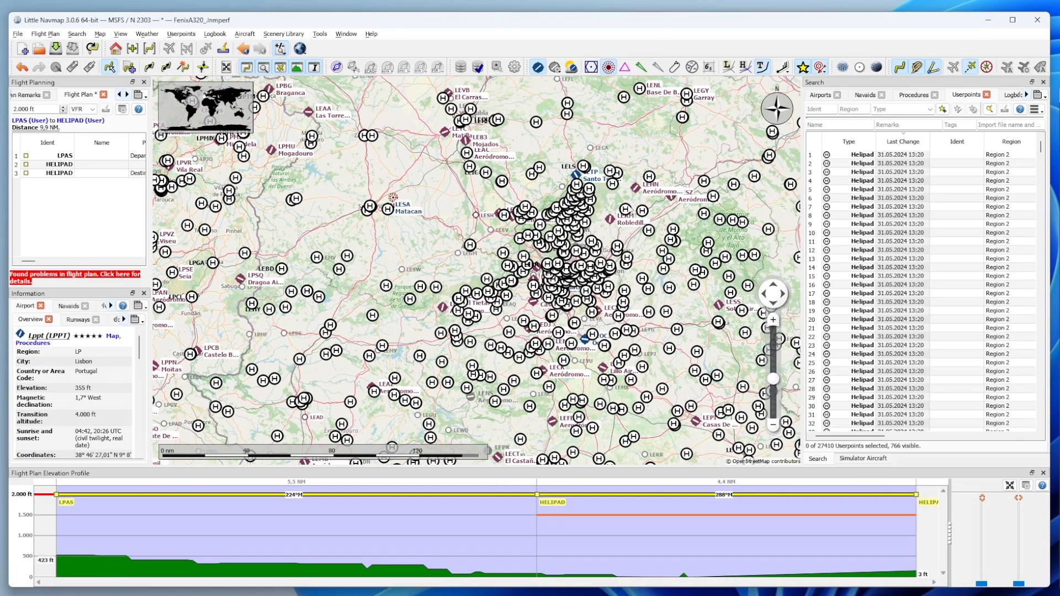
- Hide the Helipad userpoint type on the map, show it again, and view the helipads around Madrid more closely
click(806, 69)
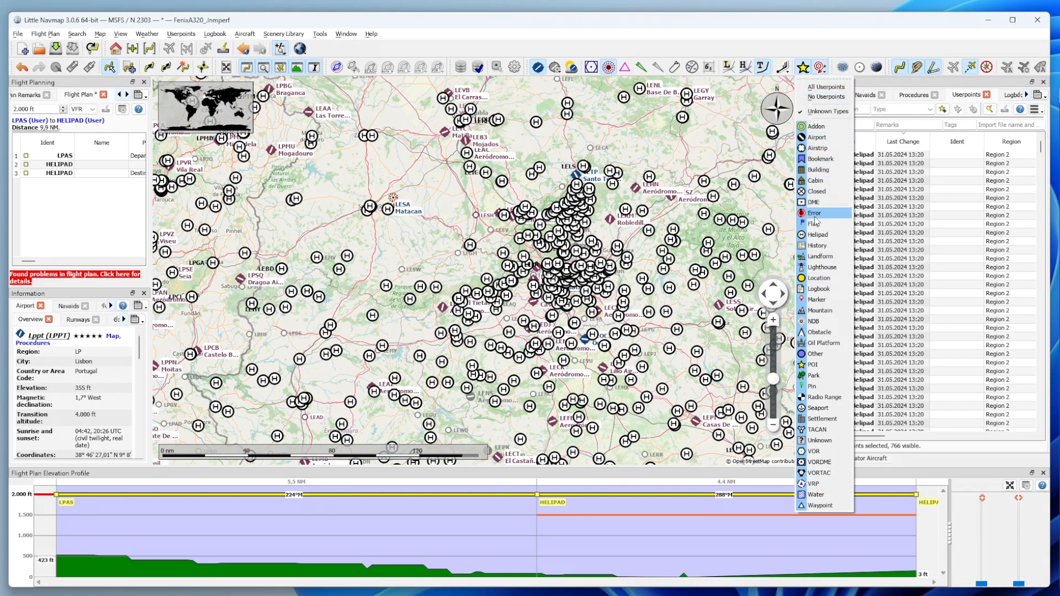
click(818, 234)
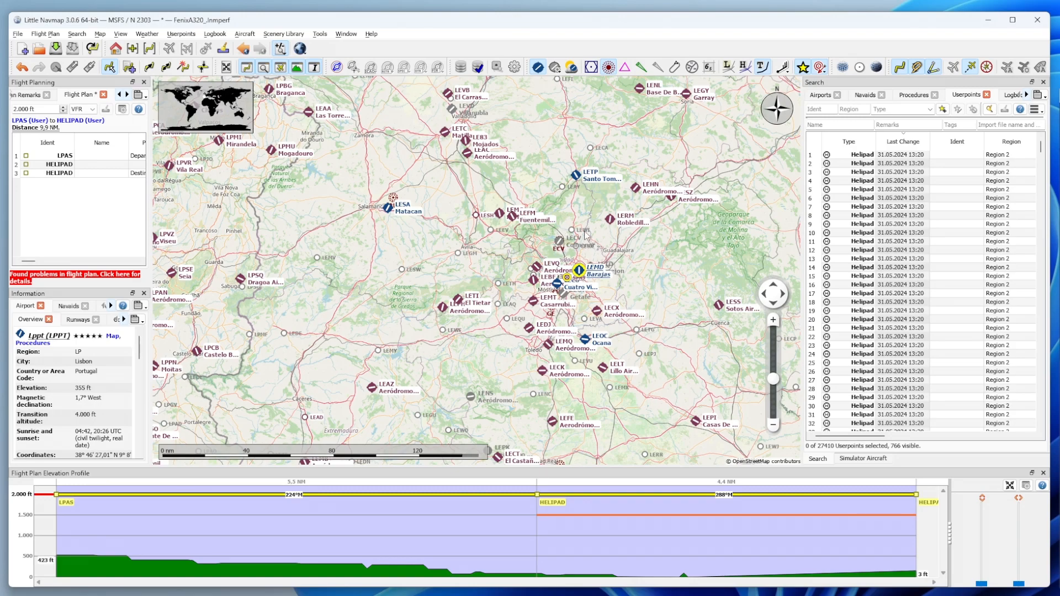
click(804, 68)
click(818, 234)
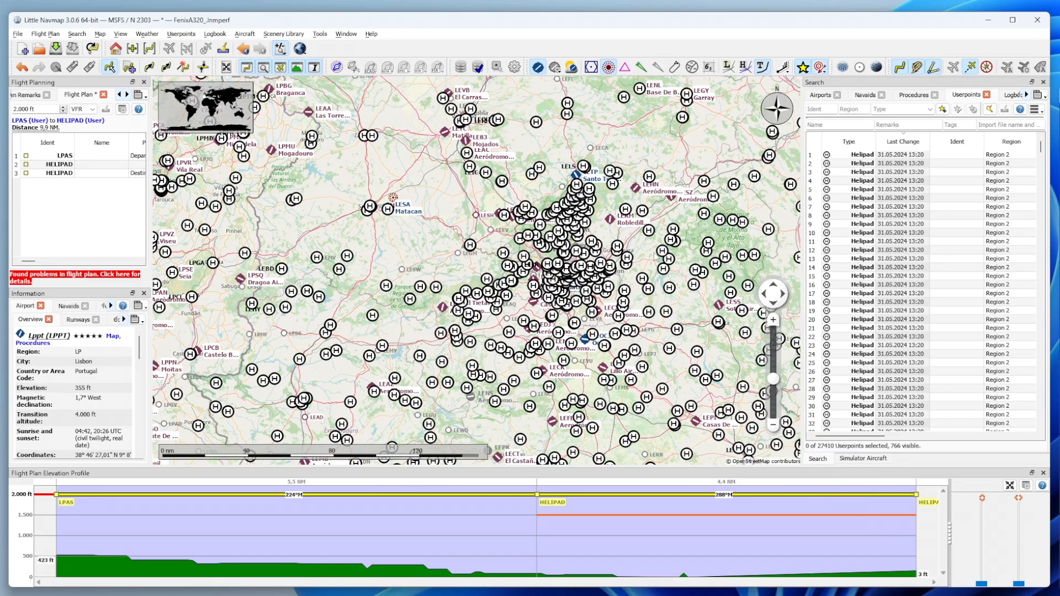
scroll(609, 245, up, 1)
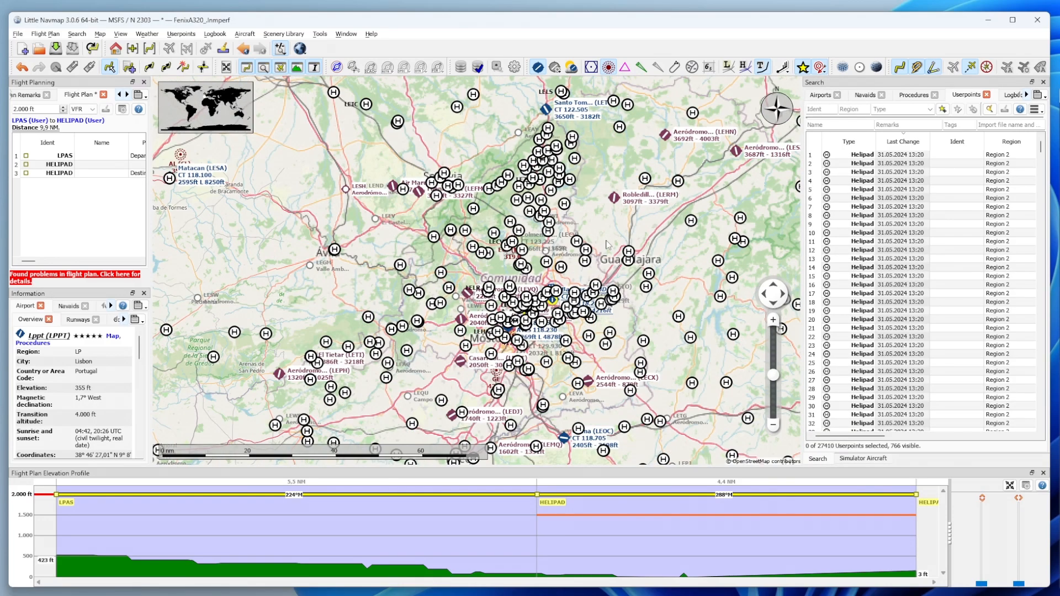
scroll(609, 227, up, 1)
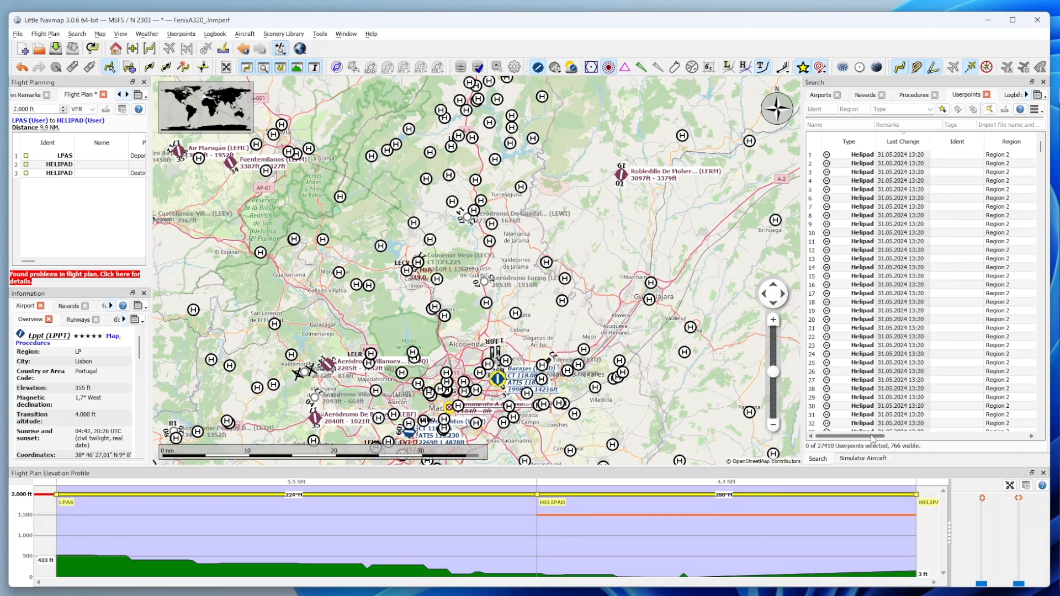
- Filter the userpoint list by the tag WorldHelipads and check the Tags and Region columns of the matches
mouse_move(872, 436)
mouse_down()
mouse_move(893, 435)
mouse_move(857, 439)
mouse_up()
text(World)
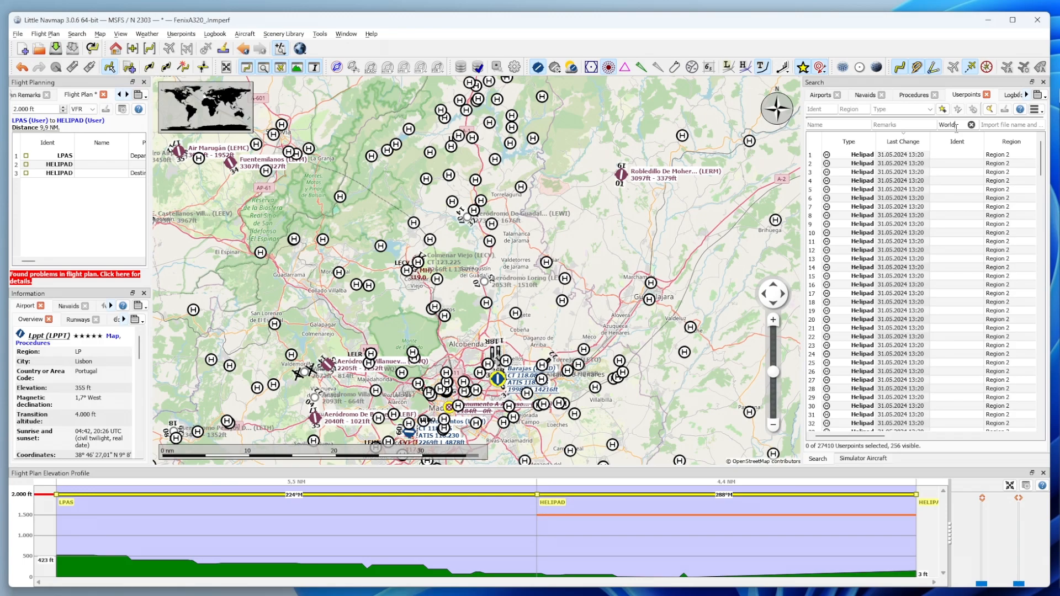
text(Helip)
text(ads)
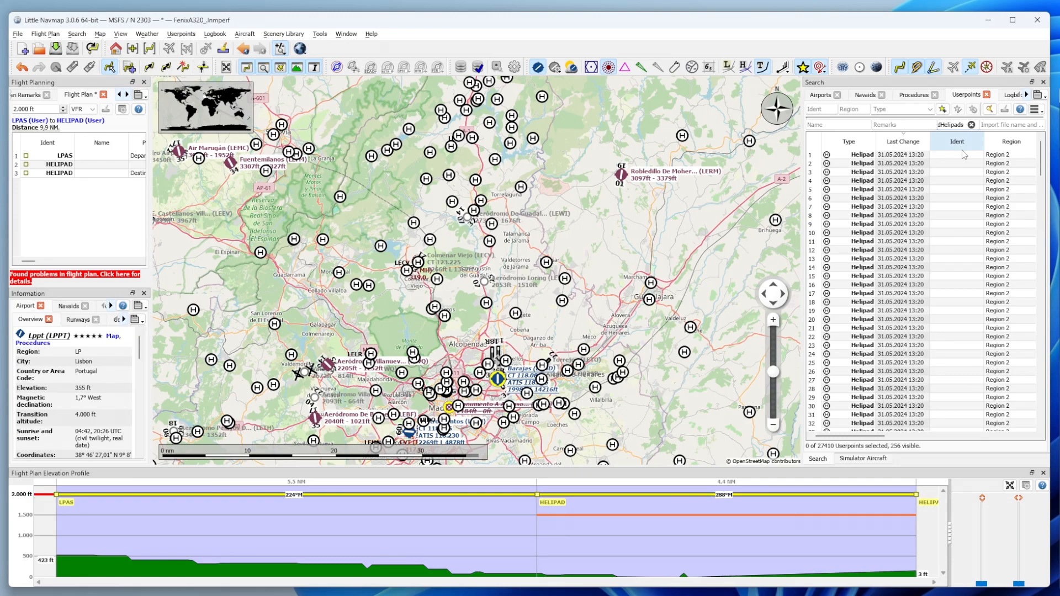
key(Return)
drag(879, 438, 949, 438)
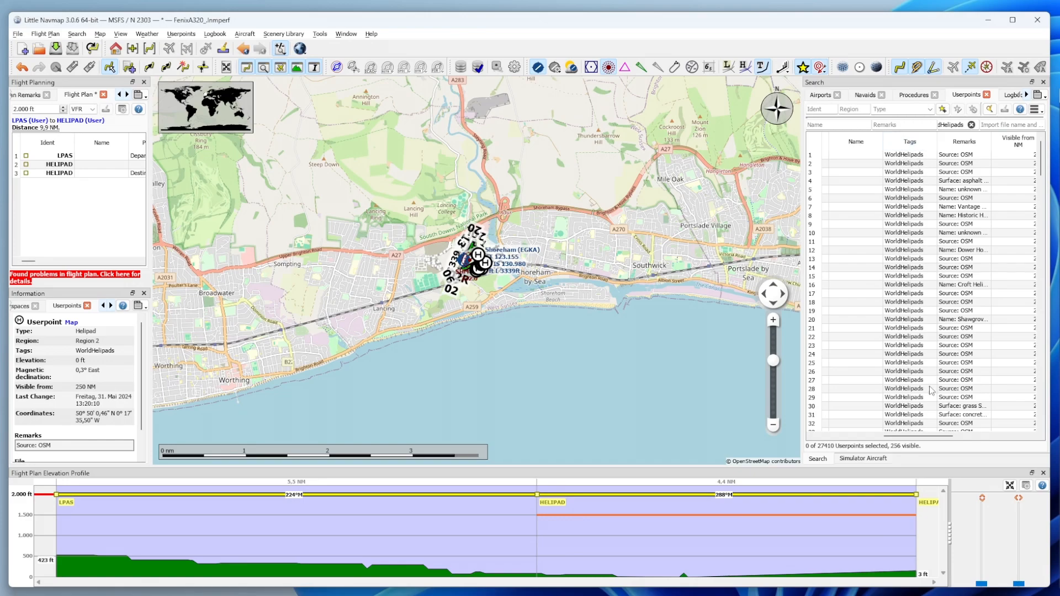
scroll(934, 371, left, 5)
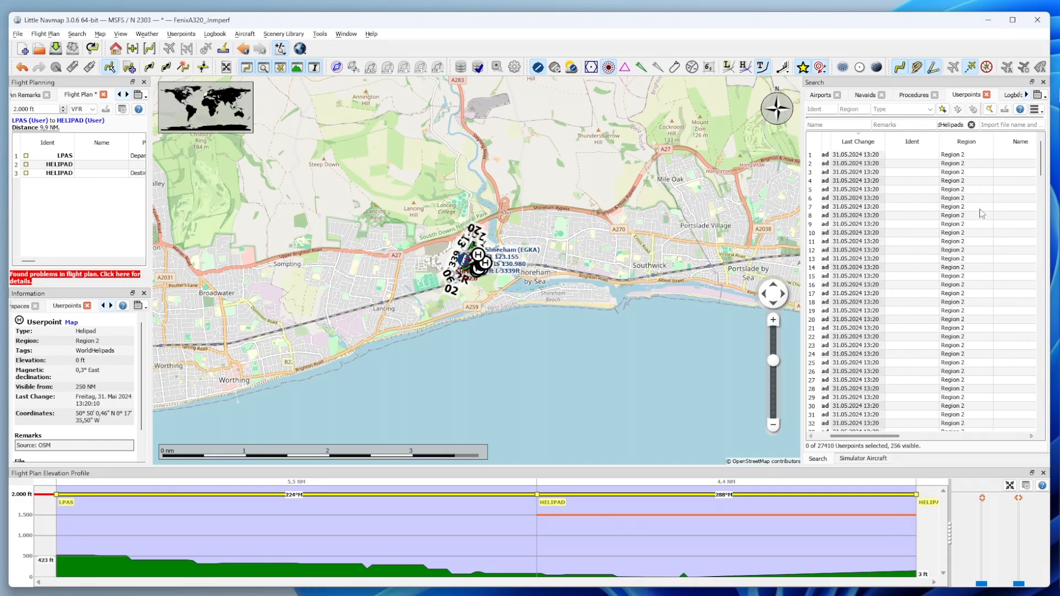
- Narrow the userpoint list to entries with the region Region 2
click(867, 112)
text(Region 2)
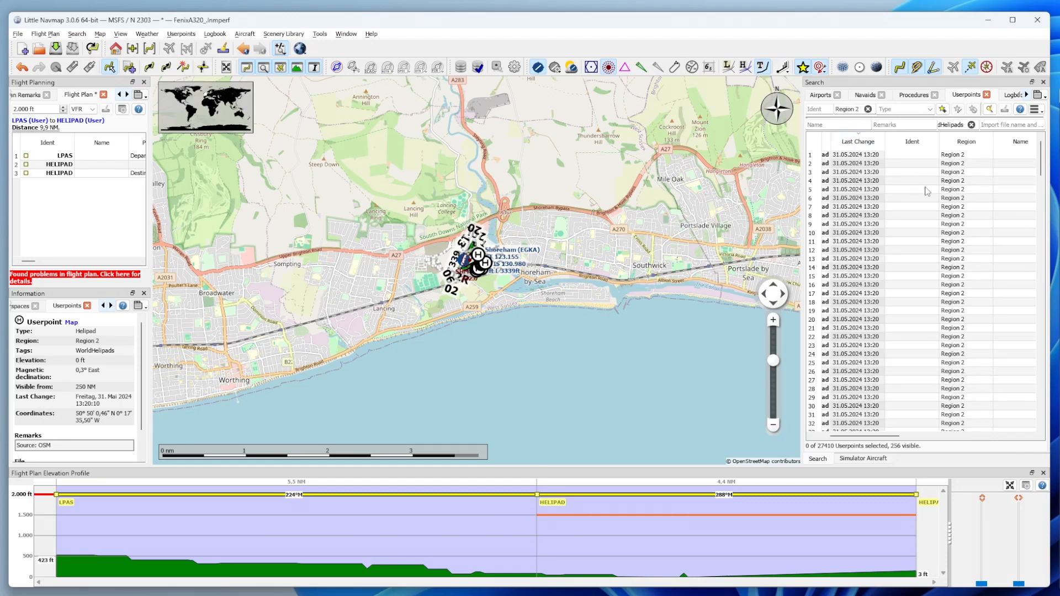
drag(872, 437, 851, 440)
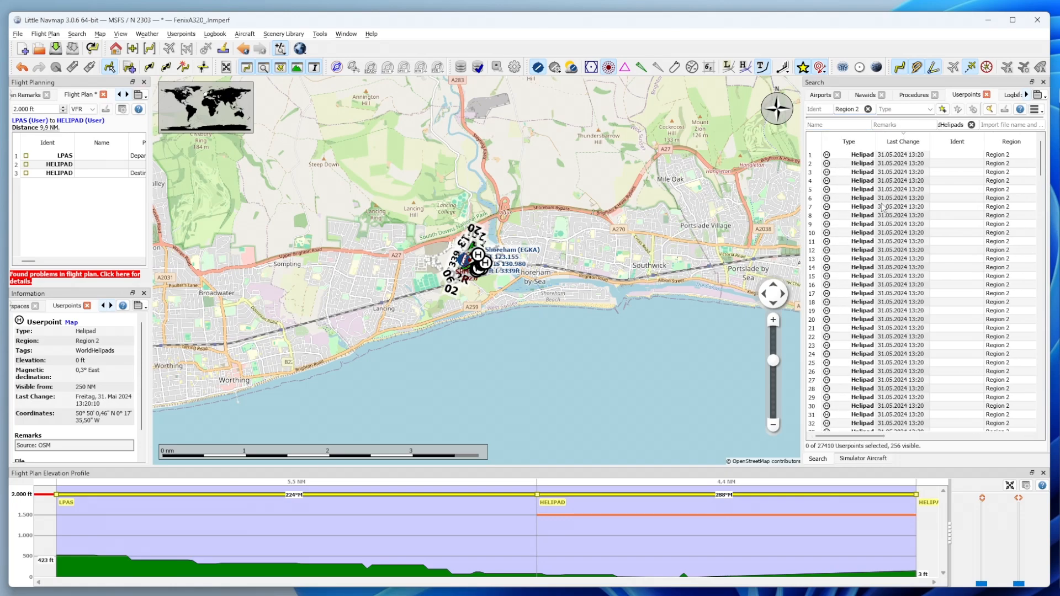
- Select all currently loaded userpoints, compare the selected count with the total, and reduce the selection to a single row
click(868, 156)
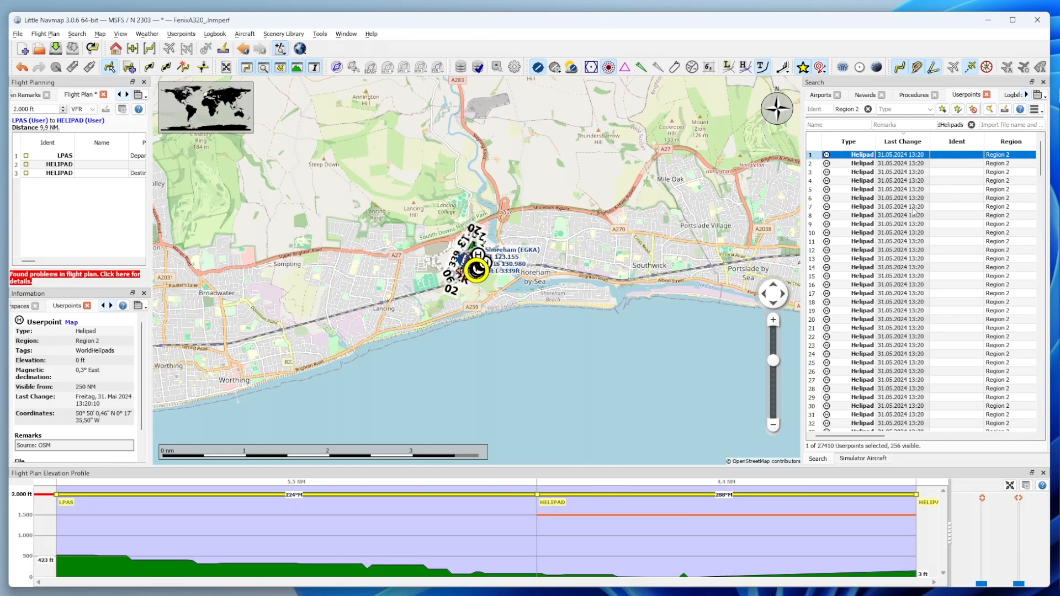
key(ctrl+a)
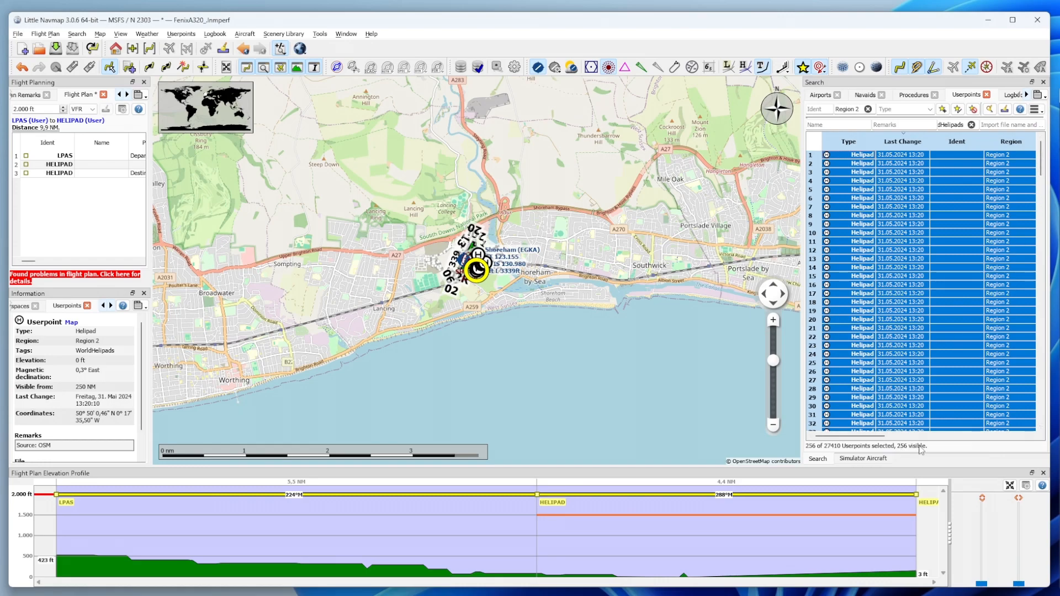
drag(943, 450, 806, 449)
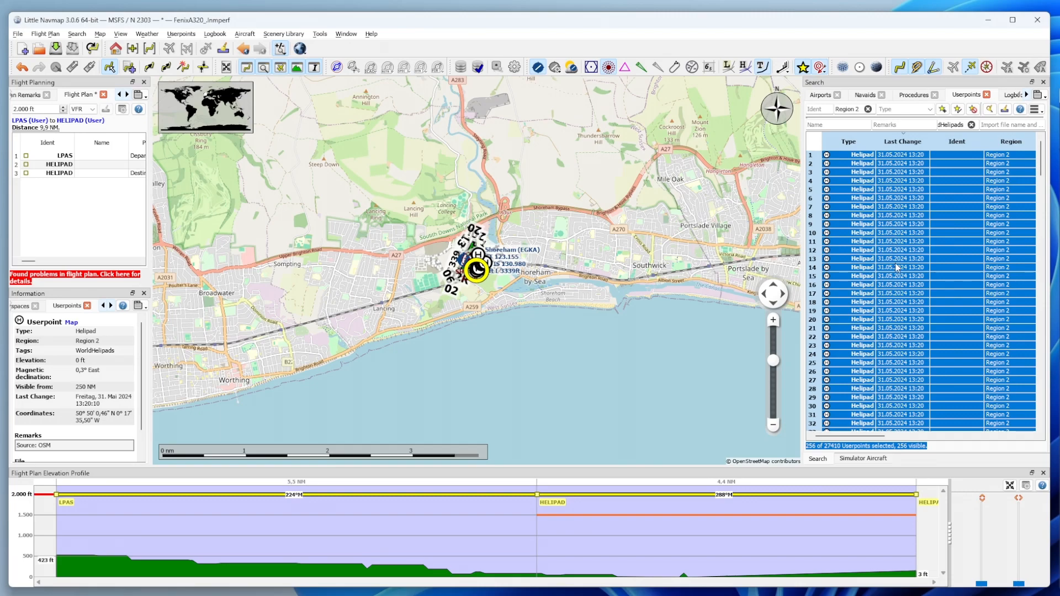
double_click(811, 446)
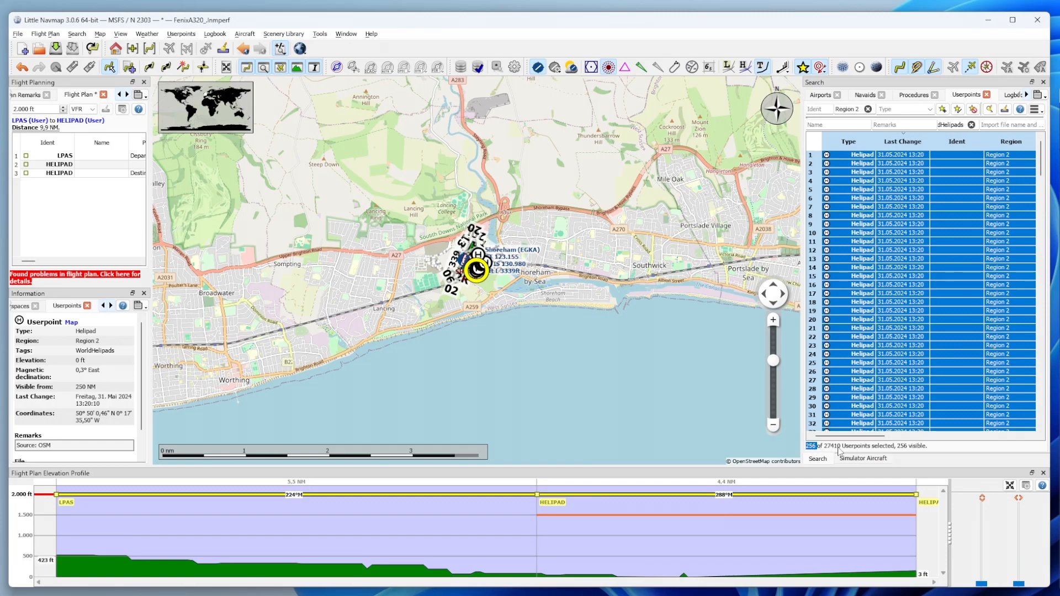
click(926, 388)
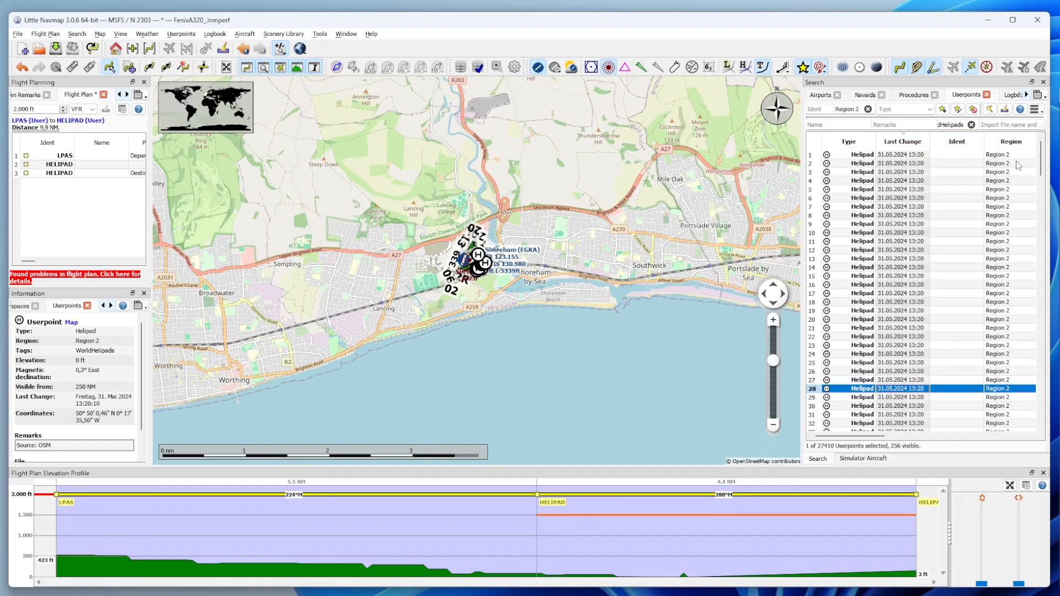
- Load the filtered userpoint list completely down to its last row and check the visible count against the total
drag(1043, 154, 1026, 471)
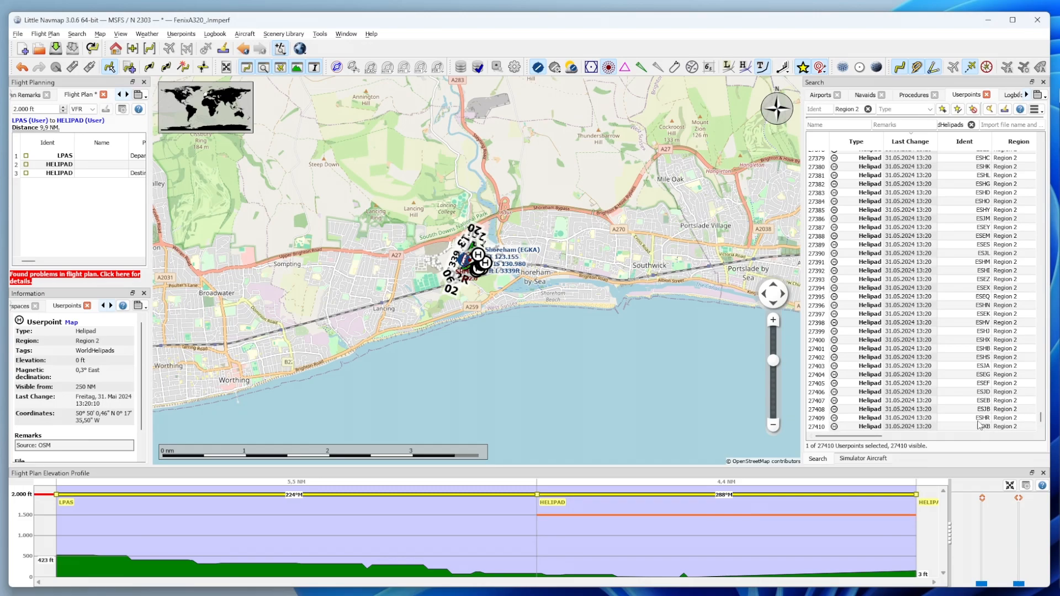
drag(939, 447, 896, 448)
drag(818, 446, 933, 448)
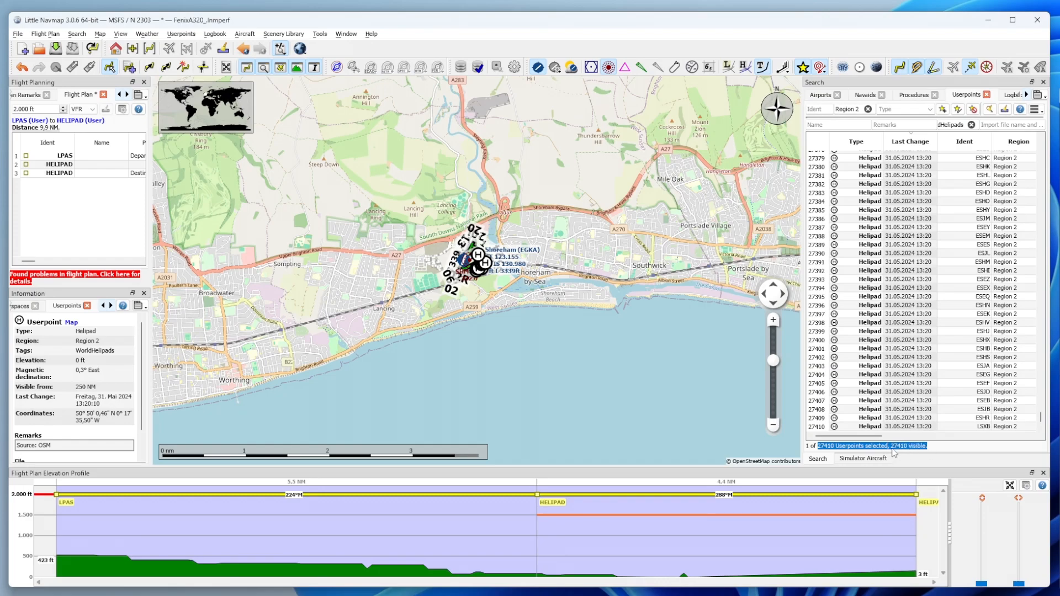
- Select and delete all userpoints in the filtered list, and clear the region and tag filters
click(897, 393)
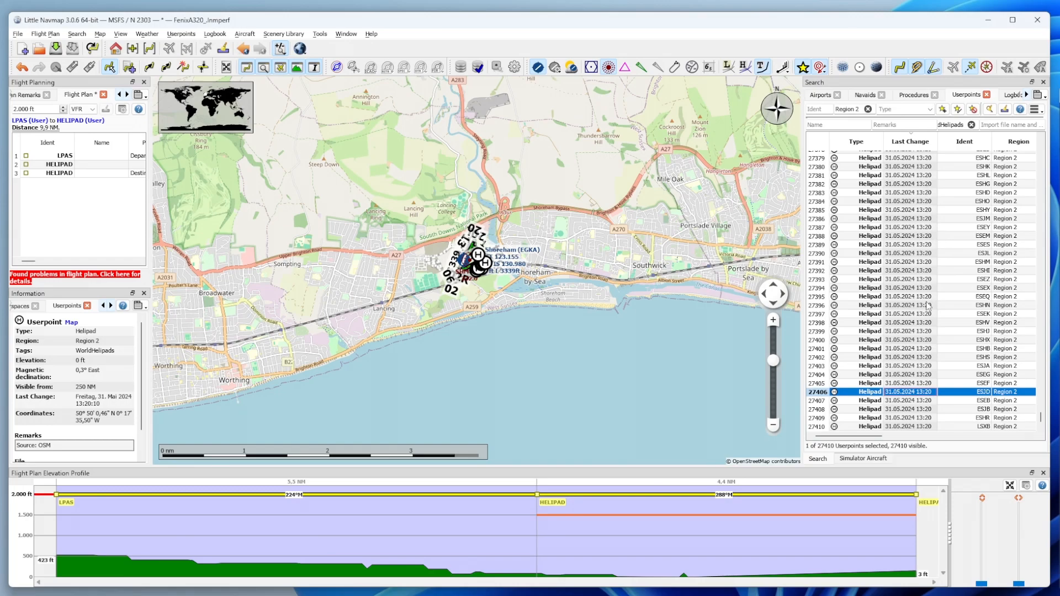
key(ctrl+a)
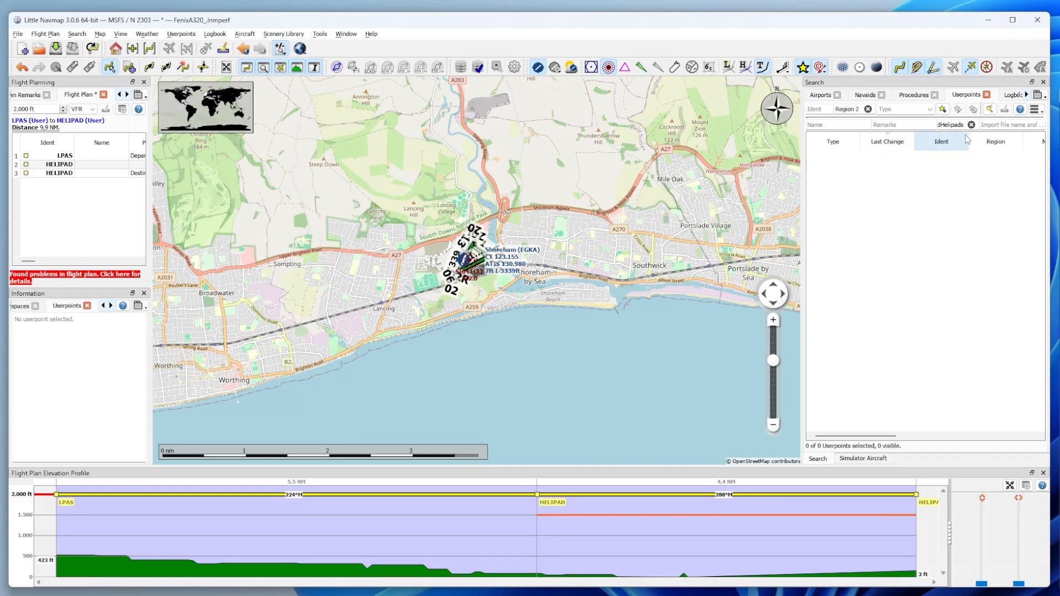
click(868, 109)
click(971, 125)
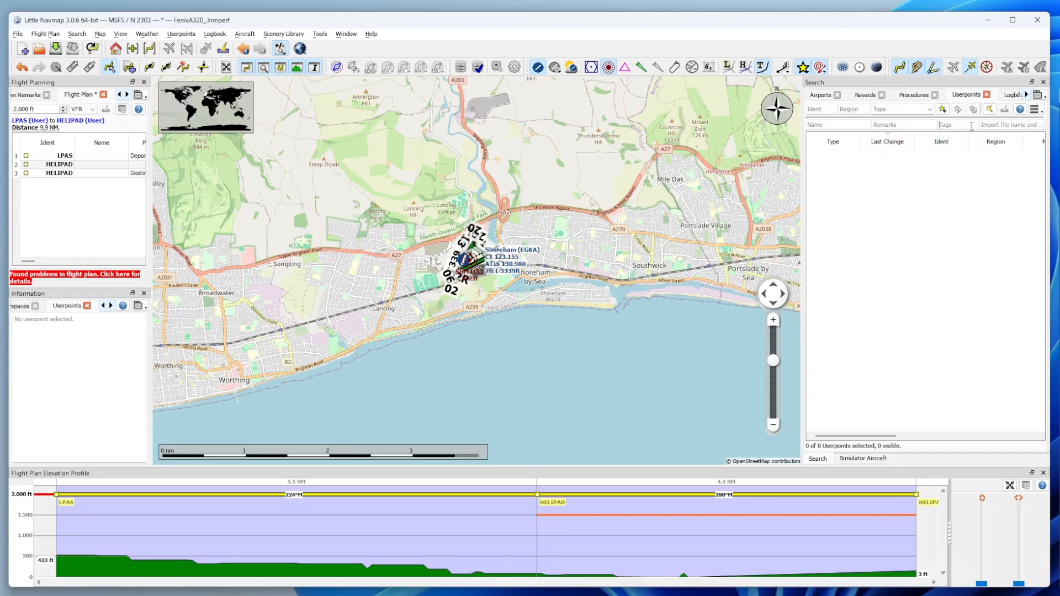